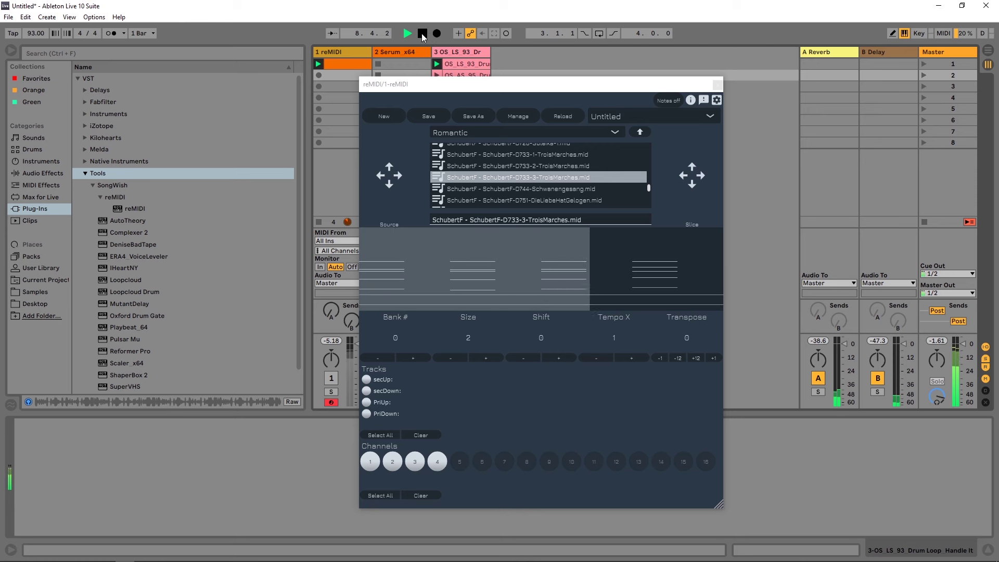
# Step: Stop the Schubert playback and move the reMIDI window up-right to expose the mixers
pyautogui.click(423, 34)
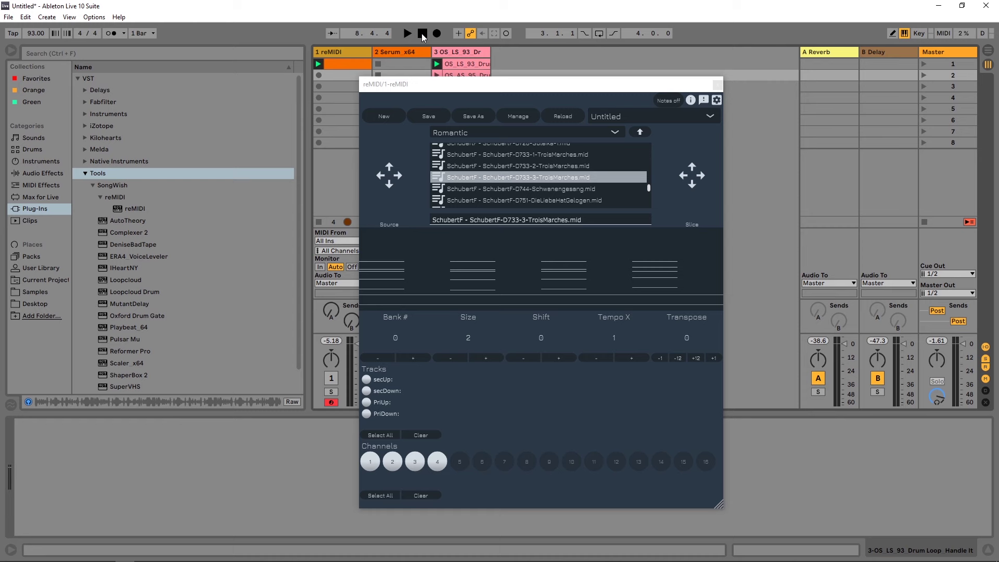
pyautogui.moveTo(382, 86); pyautogui.dragTo(527, 62)
# Step: Show the reMIDI track's device, then the Serum_x64 device, and play to hear Serum
pyautogui.click(338, 54)
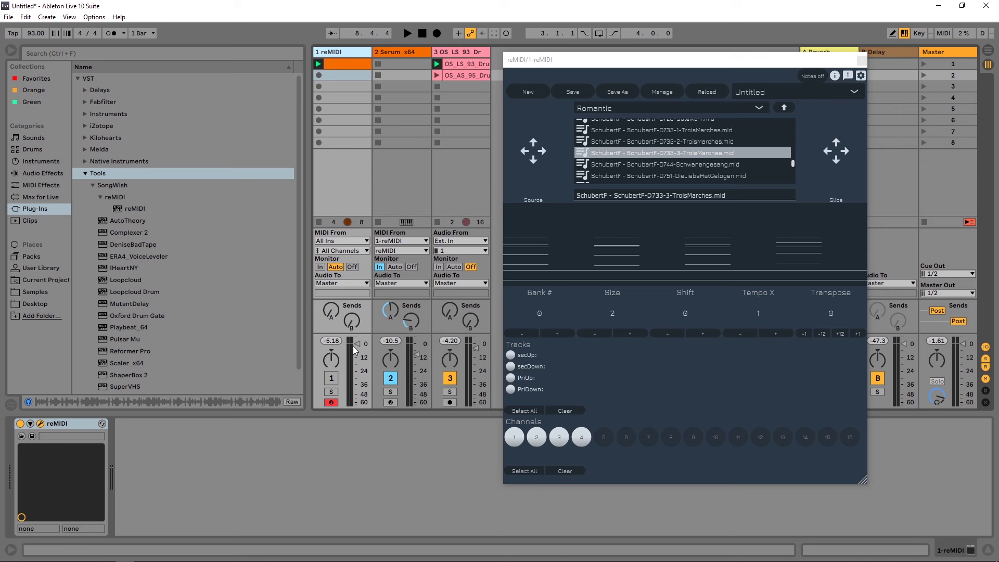
pyautogui.click(408, 51)
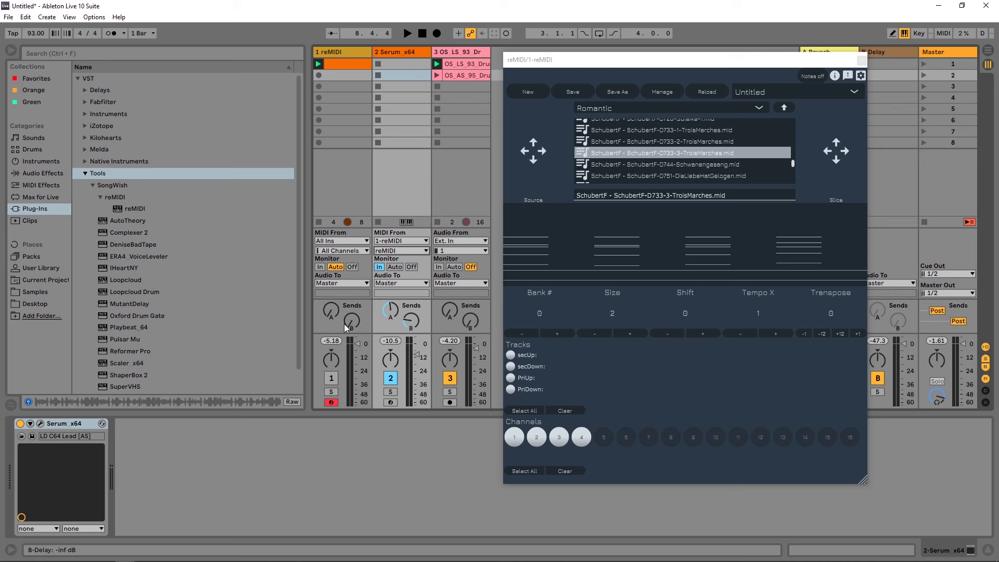
pyautogui.press('space')
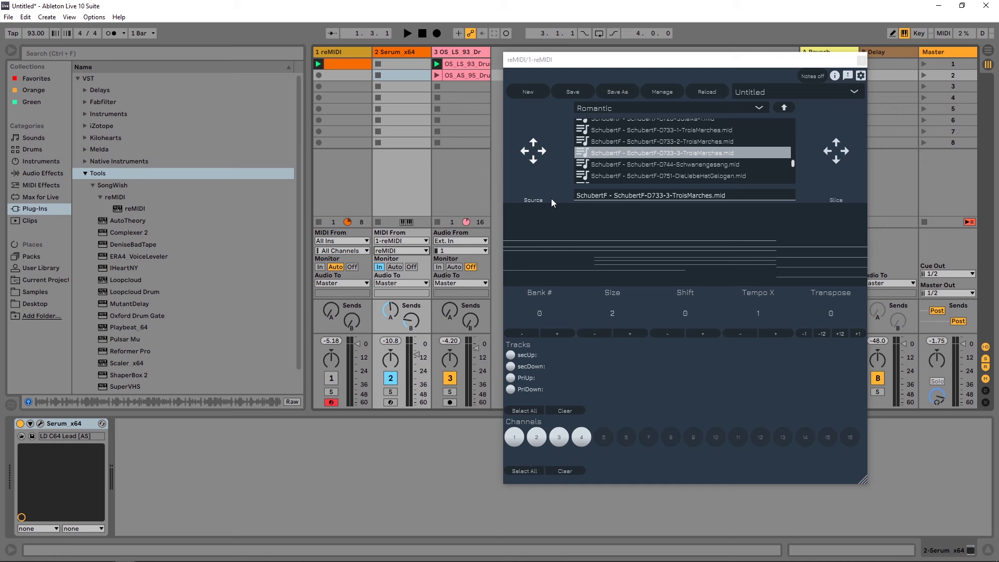
# Step: Audition the current slice, then open reMIDI's Factory MIDI library and its Classical folder
pyautogui.press('space')
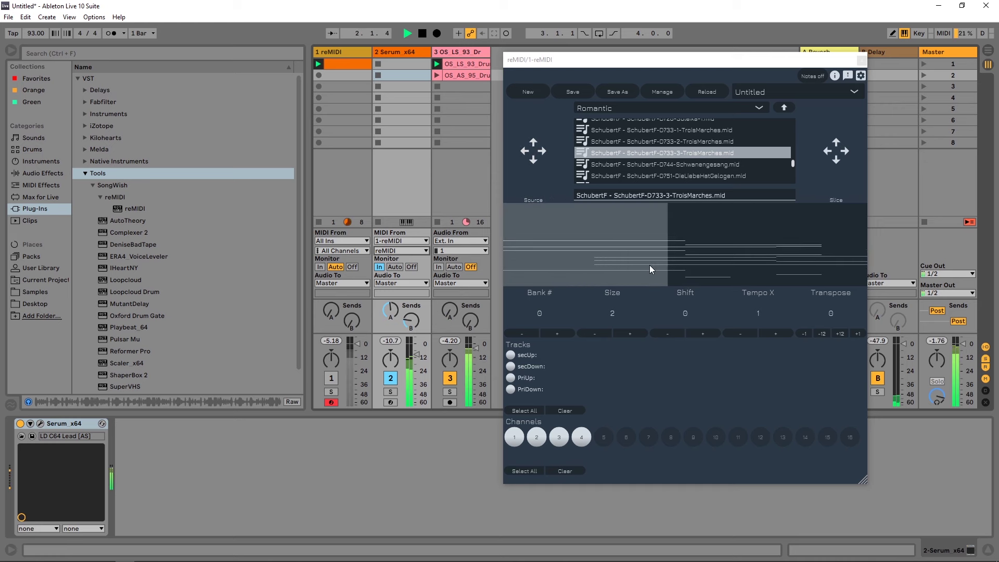
pyautogui.press('space')
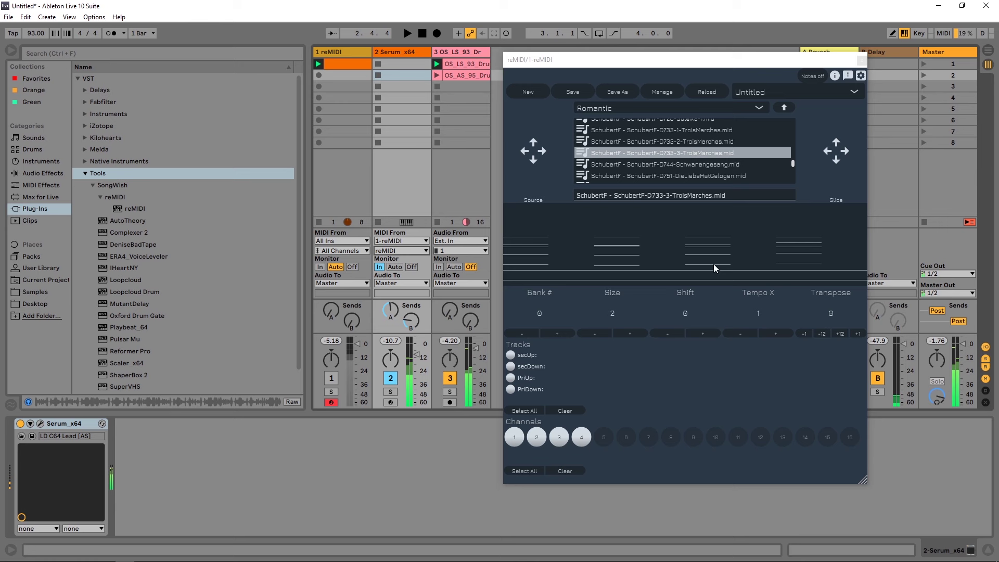
pyautogui.scroll(15, 635, 154)
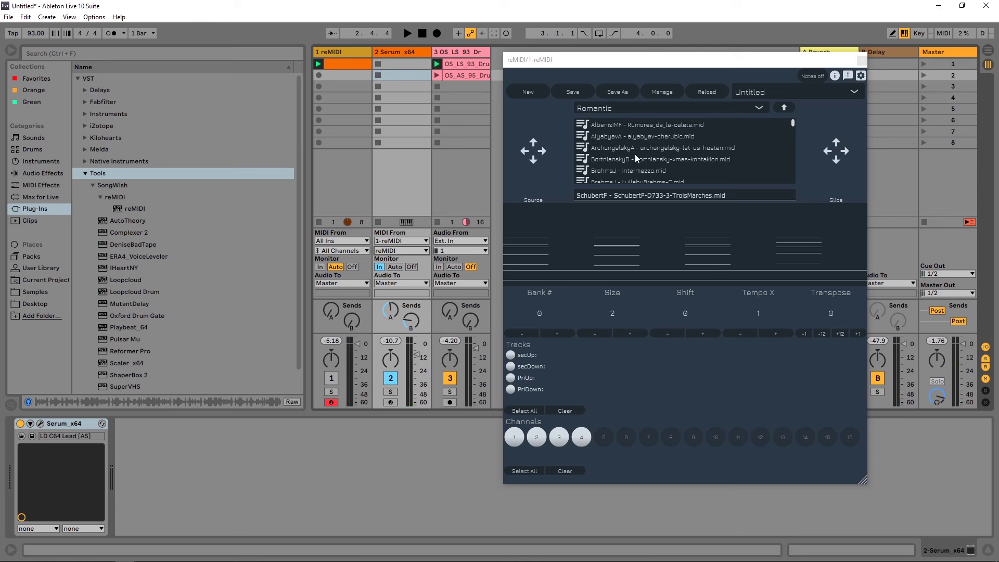
pyautogui.click(621, 112)
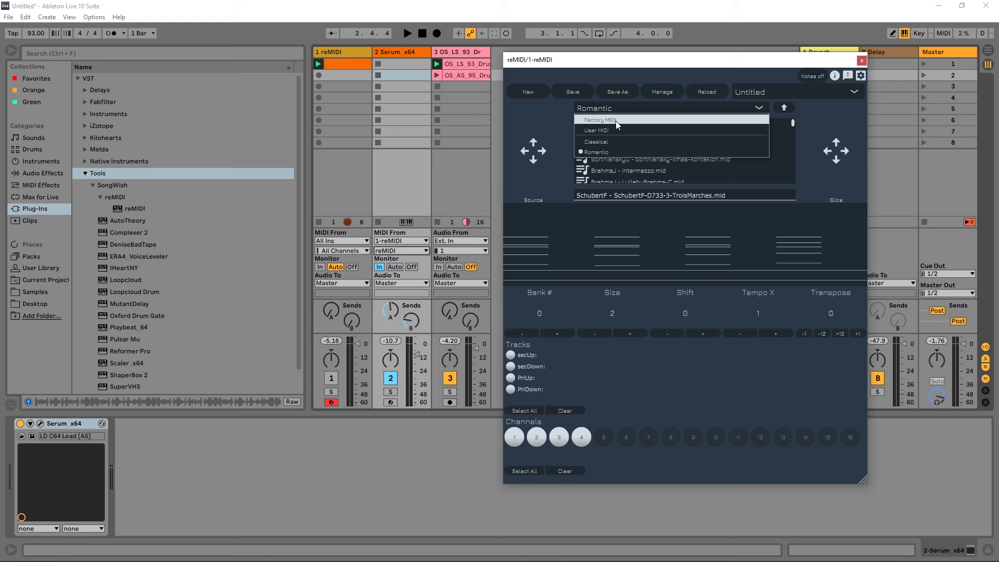
pyautogui.click(598, 116)
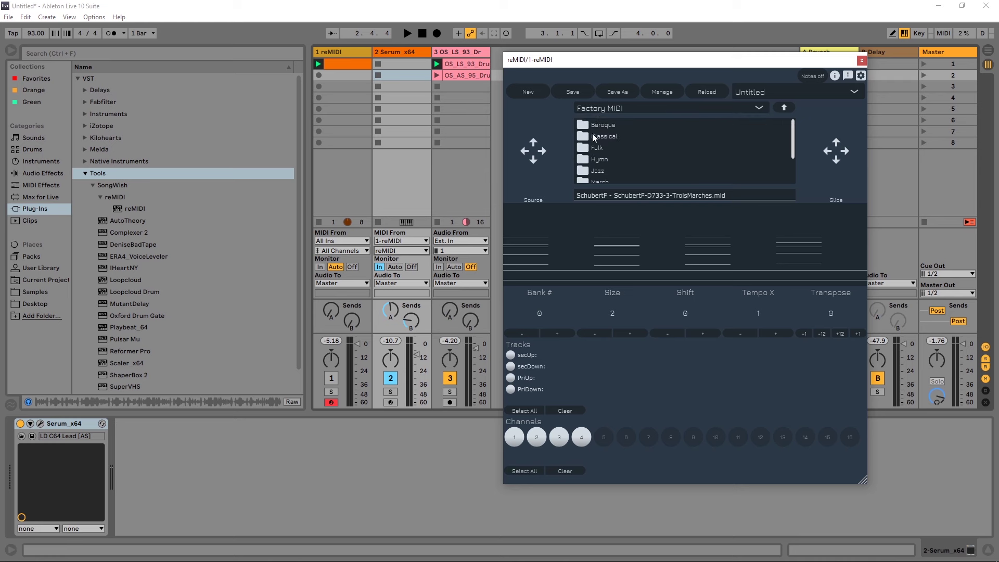
pyautogui.scroll(-2, 614, 156)
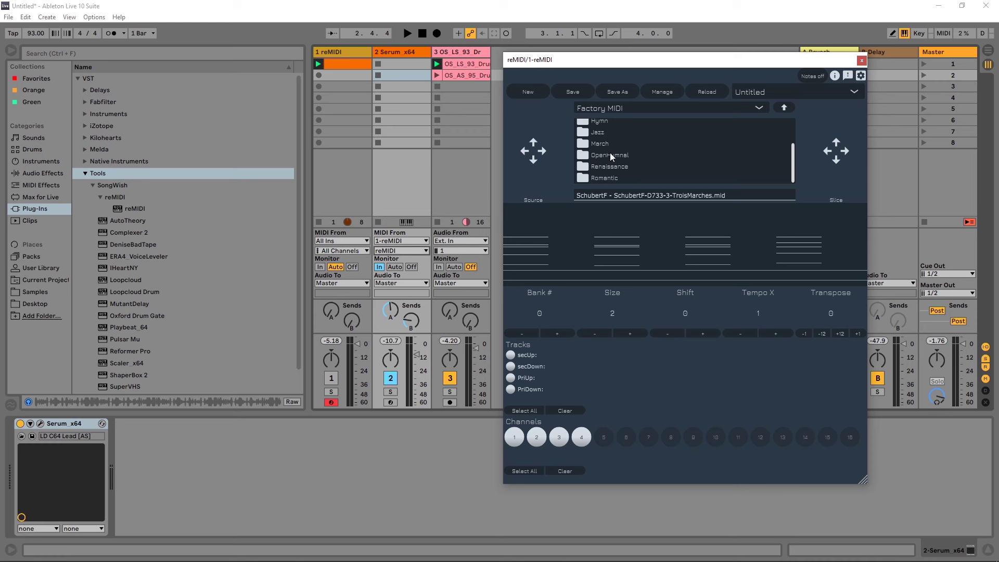
pyautogui.scroll(2, 610, 152)
pyautogui.doubleClick(607, 135)
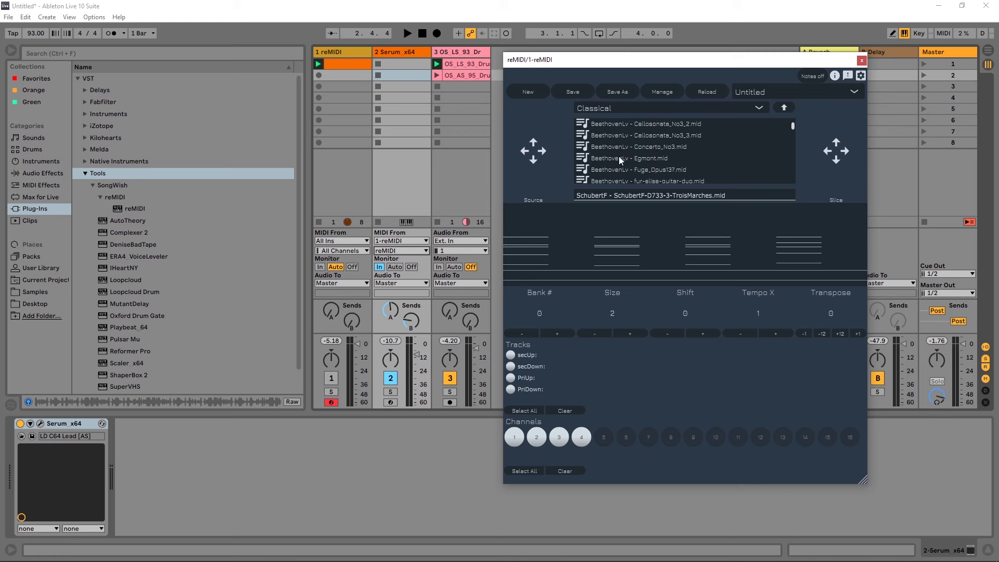
pyautogui.scroll(-8, 619, 156)
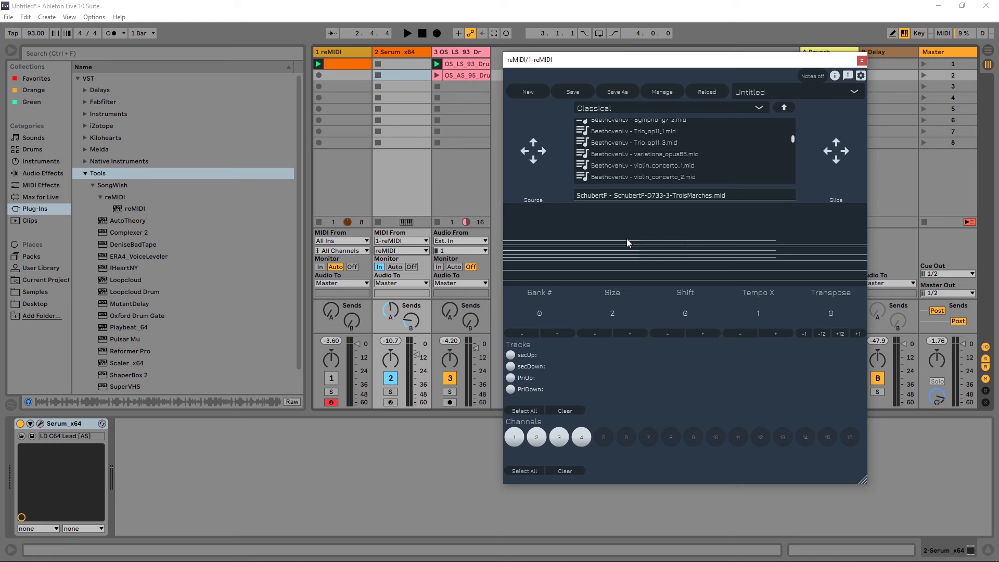
# Step: Load BeethovenLv - Violin_Concerto_3.mid as reMIDI's source file
pyautogui.scroll(-3, 608, 151)
pyautogui.click(607, 148)
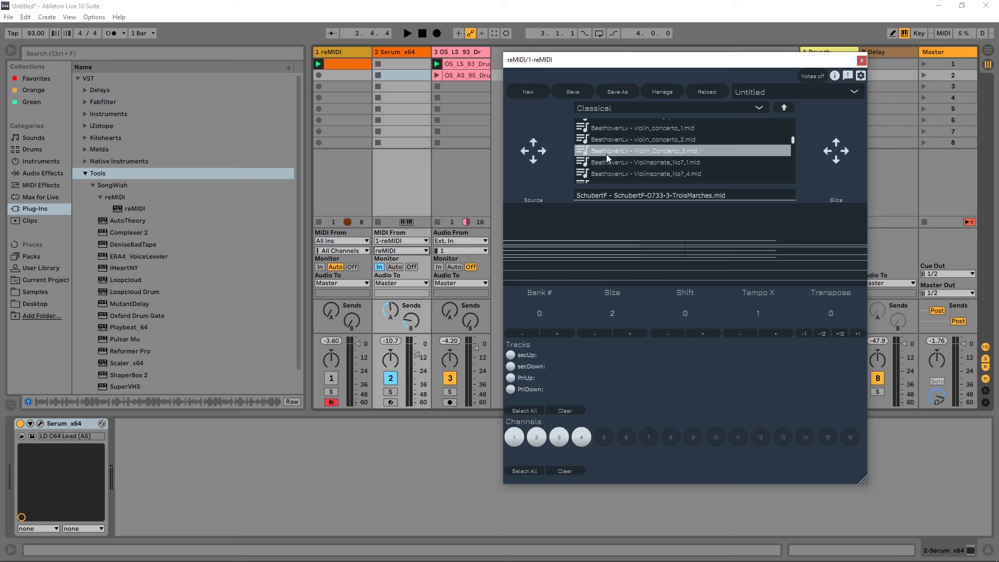
pyautogui.doubleClick(607, 151)
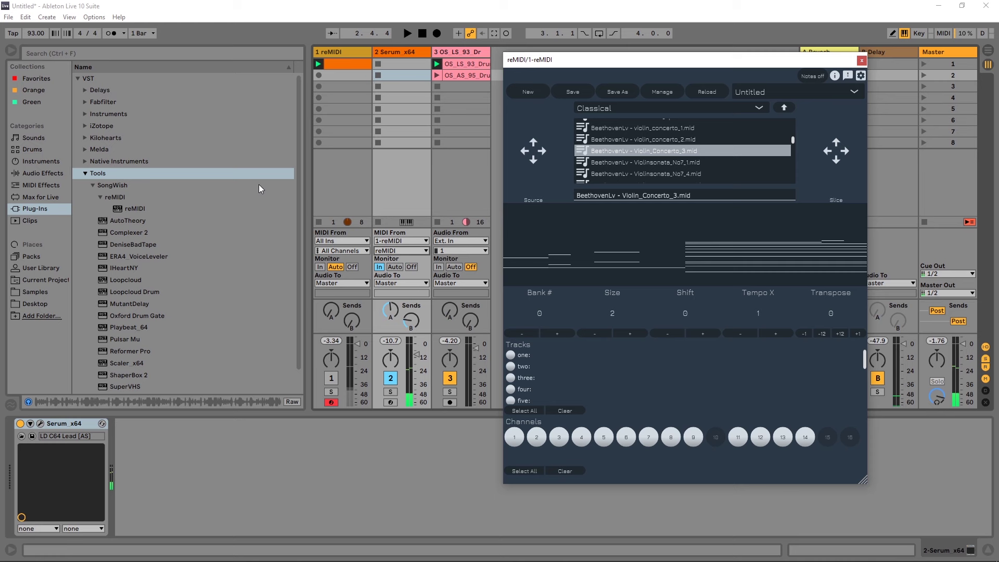
# Step: Load Grand Piano Equal Solo from the Grand Piano pack onto track 2 in place of Serum
pyautogui.click(26, 257)
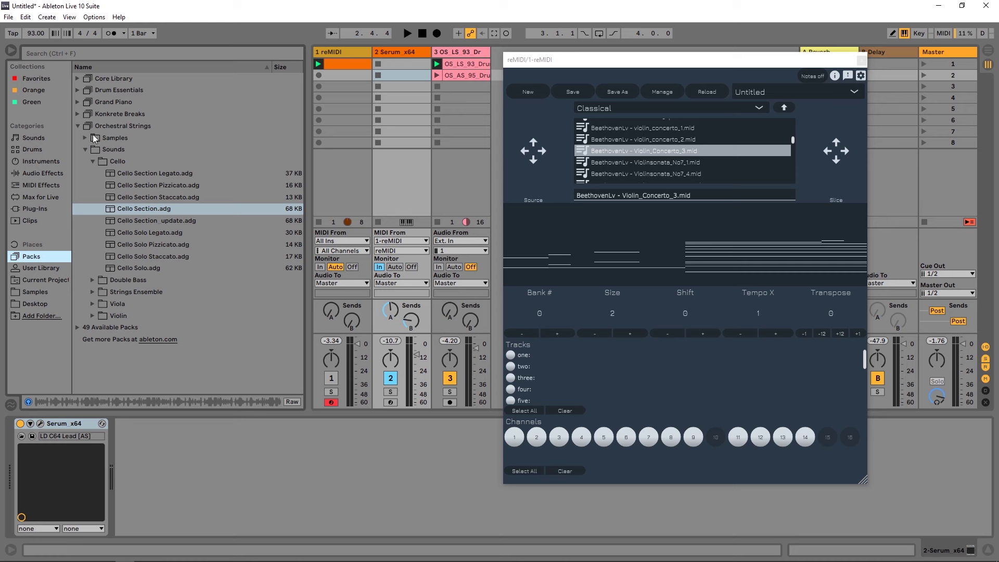
pyautogui.click(88, 103)
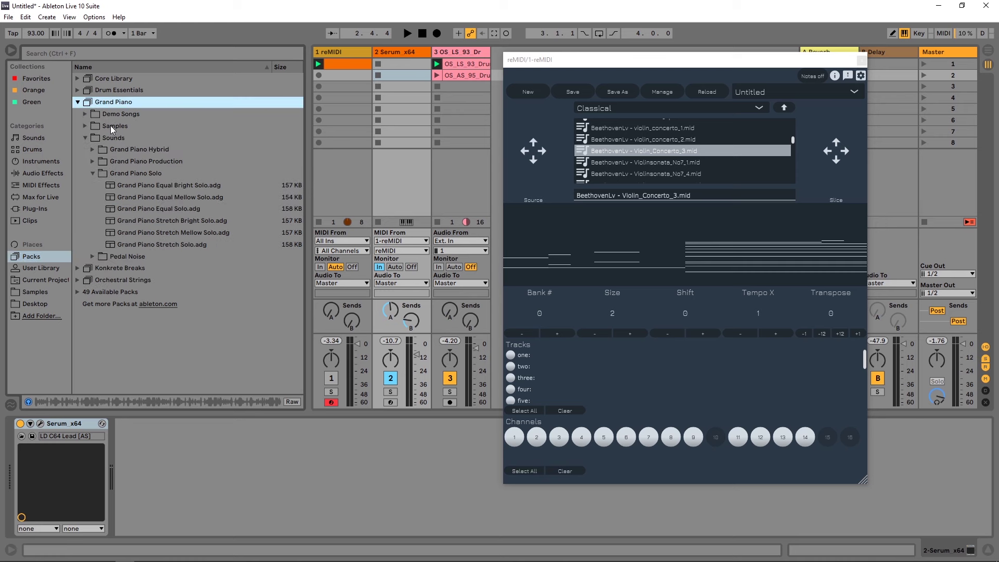
pyautogui.click(120, 209)
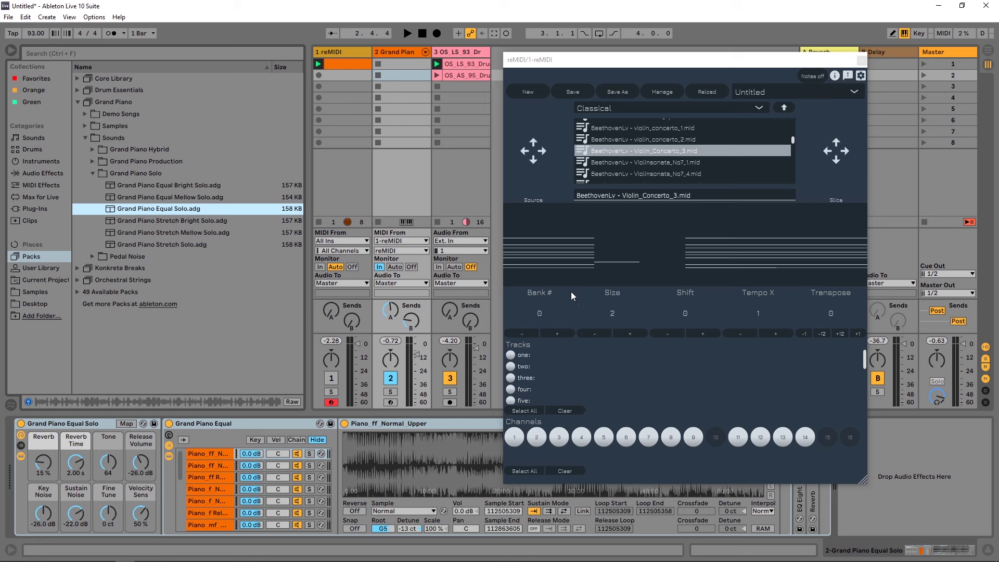
# Step: Set reMIDI's Size to 1, Shift to 0.5 and Tempo X to 1.5, previewing the pattern
pyautogui.click(631, 335)
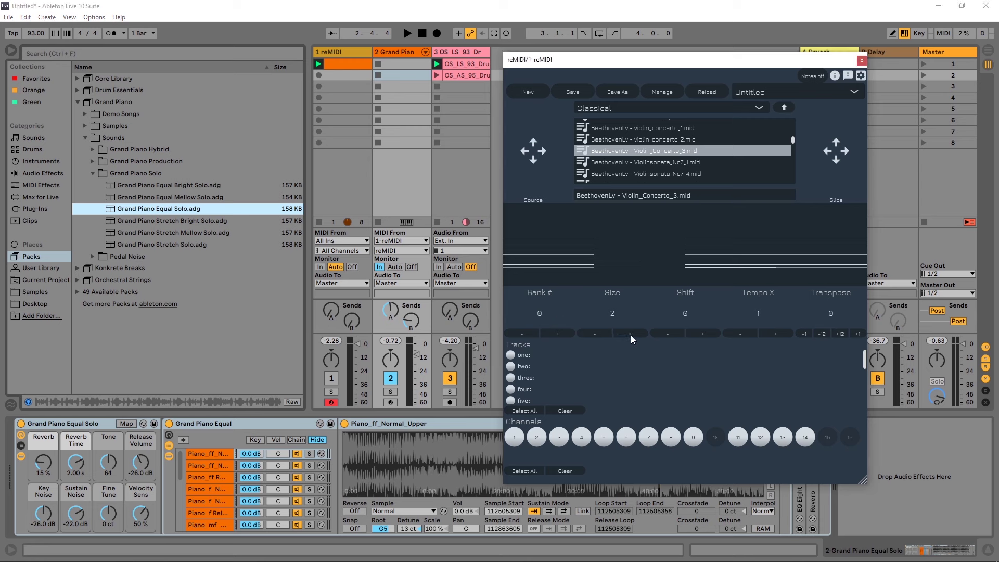
pyautogui.click(586, 264)
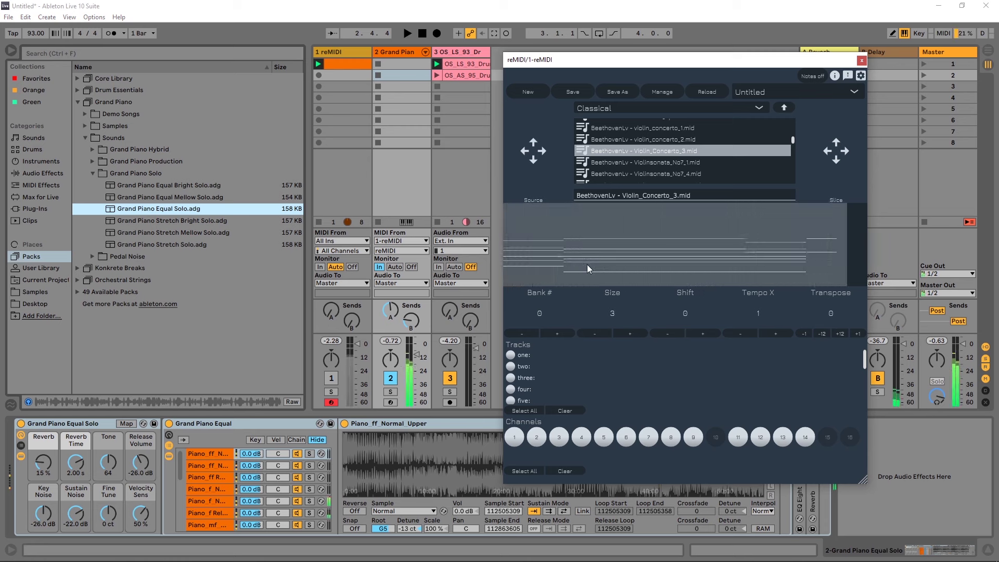
pyautogui.click(599, 331)
pyautogui.click(600, 331)
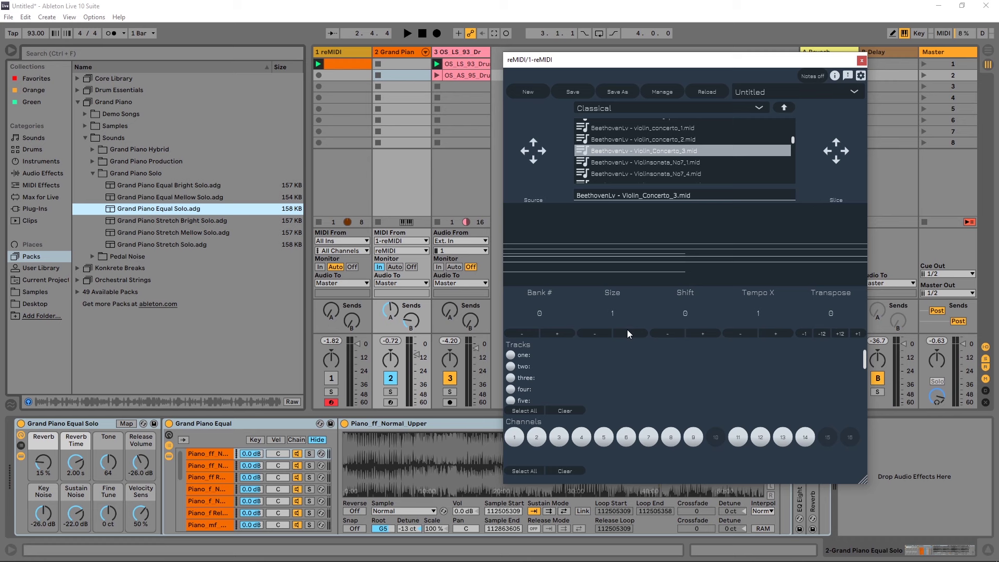
pyautogui.click(704, 333)
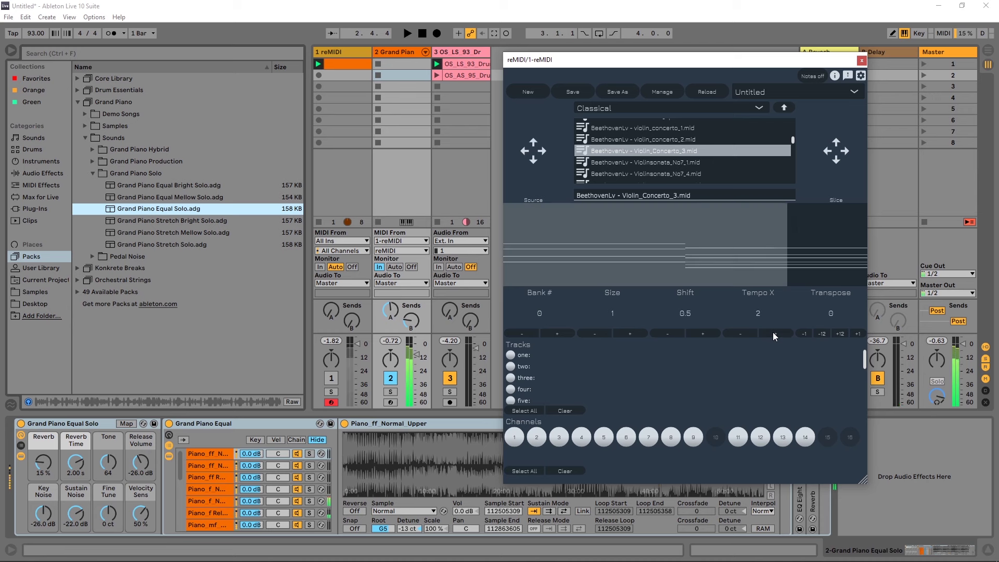
pyautogui.click(737, 333)
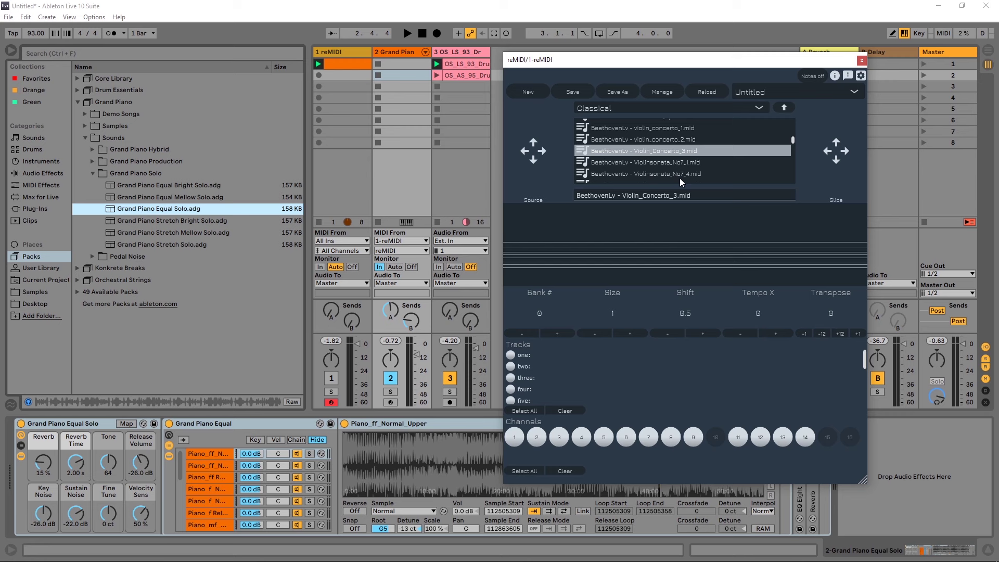
# Step: Load fur_Elise_WoO59.mid into reMIDI and raise Tempo X from 0 to 1
pyautogui.scroll(-3, 637, 153)
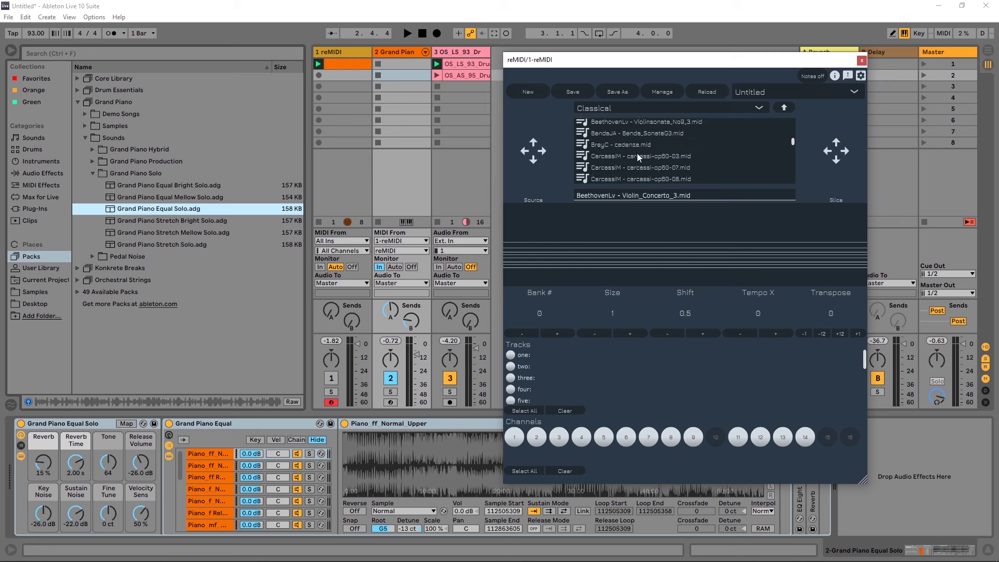
pyautogui.scroll(5, 615, 158)
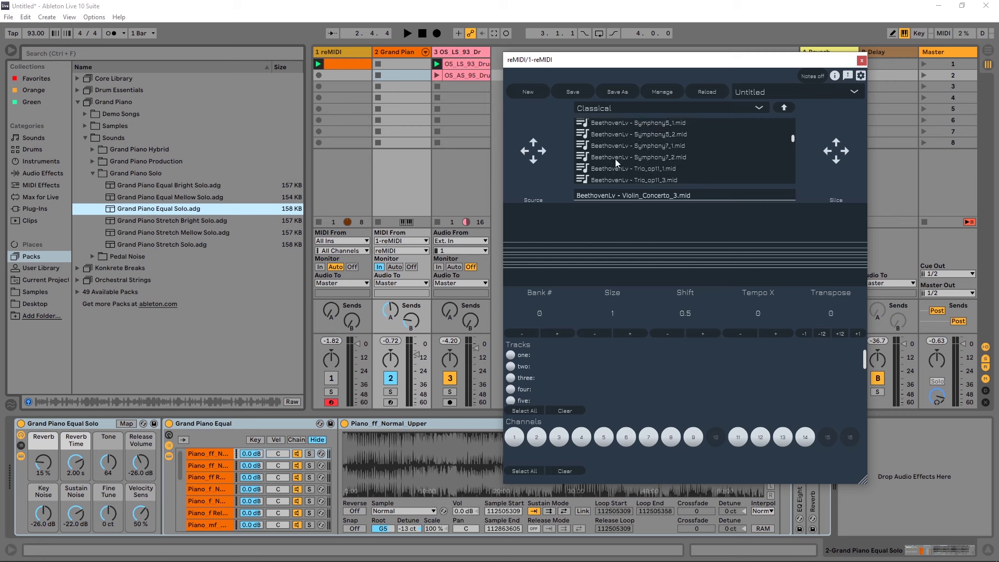
pyautogui.scroll(10, 615, 158)
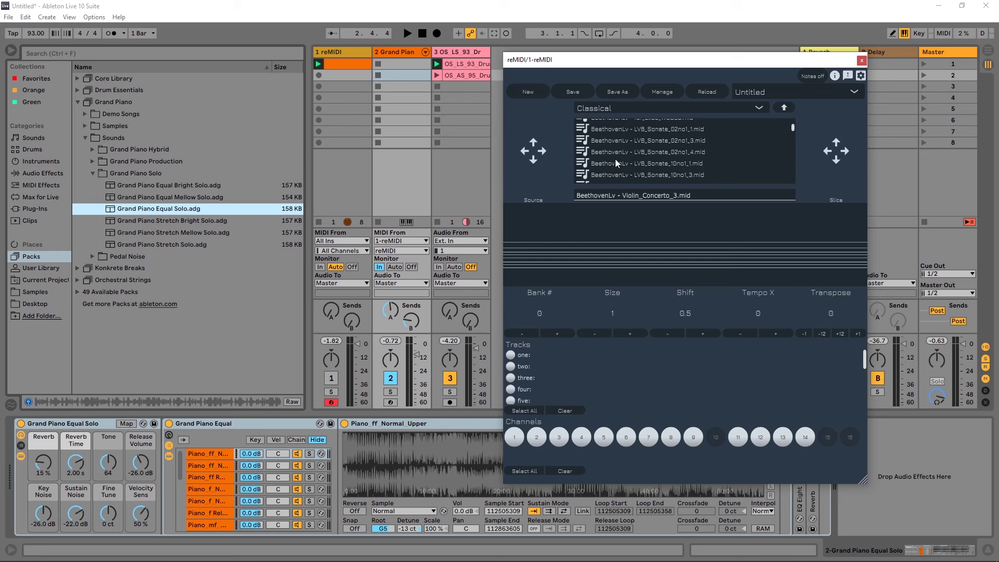
pyautogui.scroll(-1, 615, 158)
pyautogui.click(615, 156)
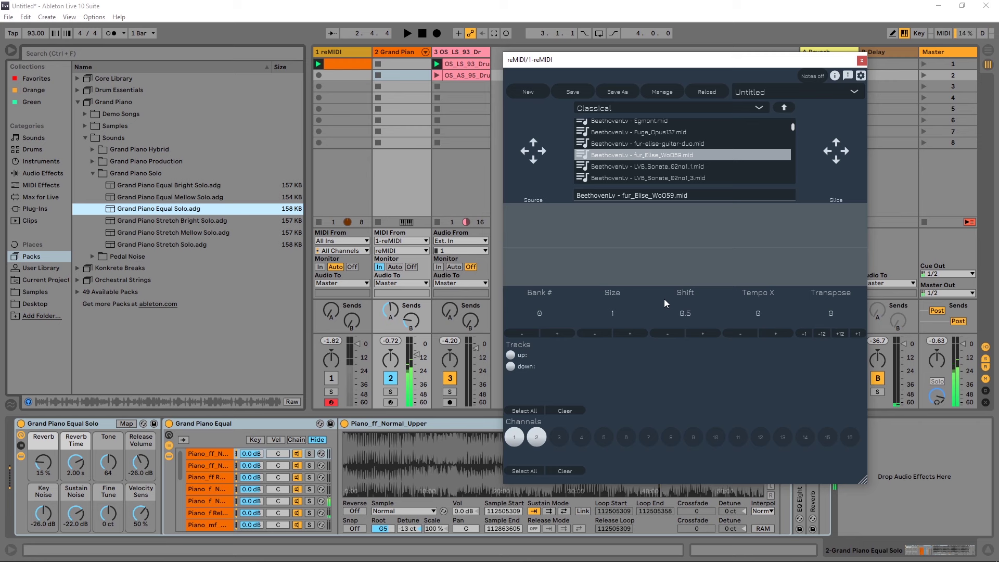
pyautogui.click(770, 333)
pyautogui.click(770, 333)
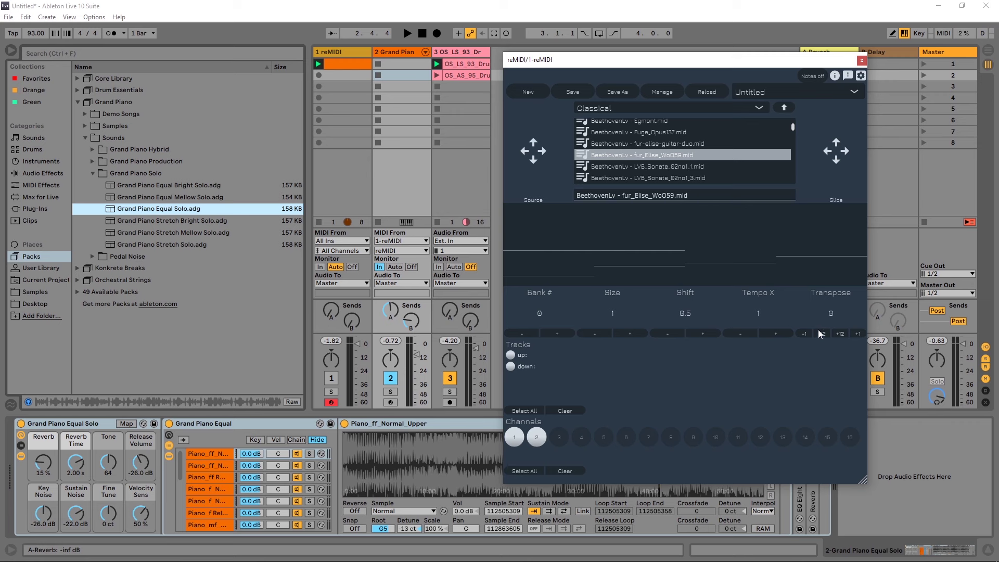
# Step: Transpose reMIDI's slice by +12, set Shift to 0 and Size to 4
pyautogui.click(840, 334)
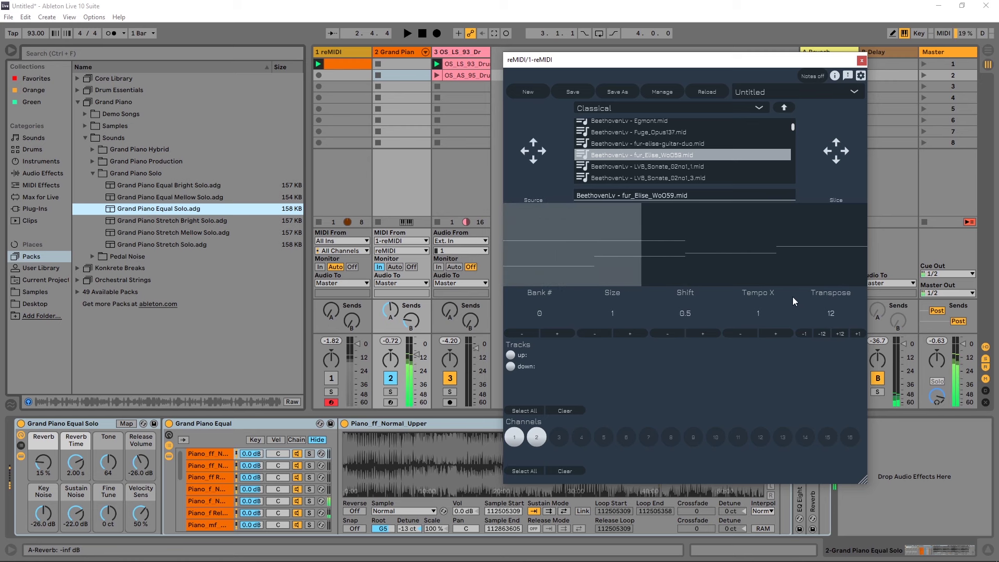
pyautogui.click(678, 333)
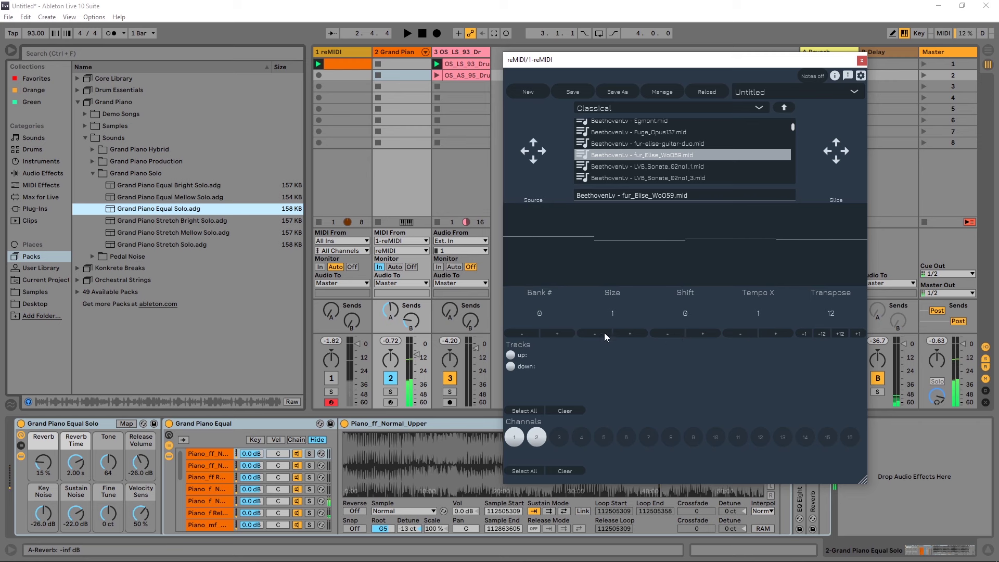
pyautogui.click(630, 333)
pyautogui.click(629, 333)
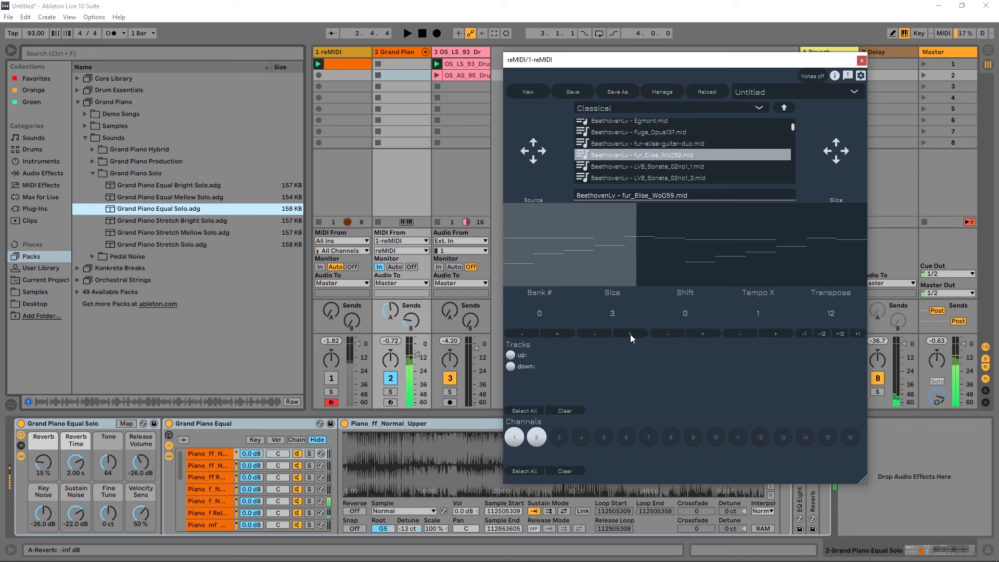
pyautogui.click(630, 334)
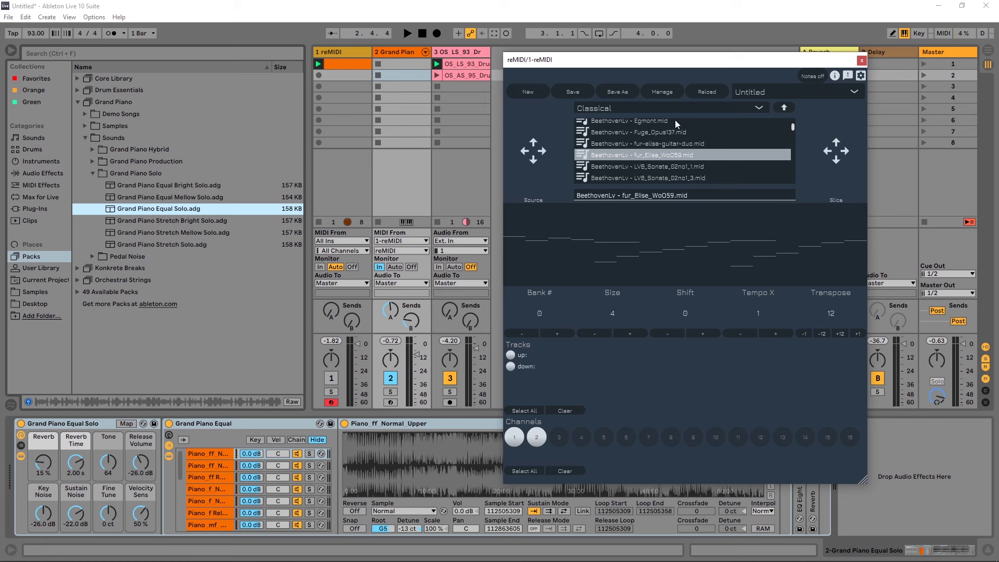
# Step: Load AfterYou.mid from the Factory MIDI Jazz folder into reMIDI
pyautogui.scroll(-3, 676, 150)
pyautogui.click(649, 153)
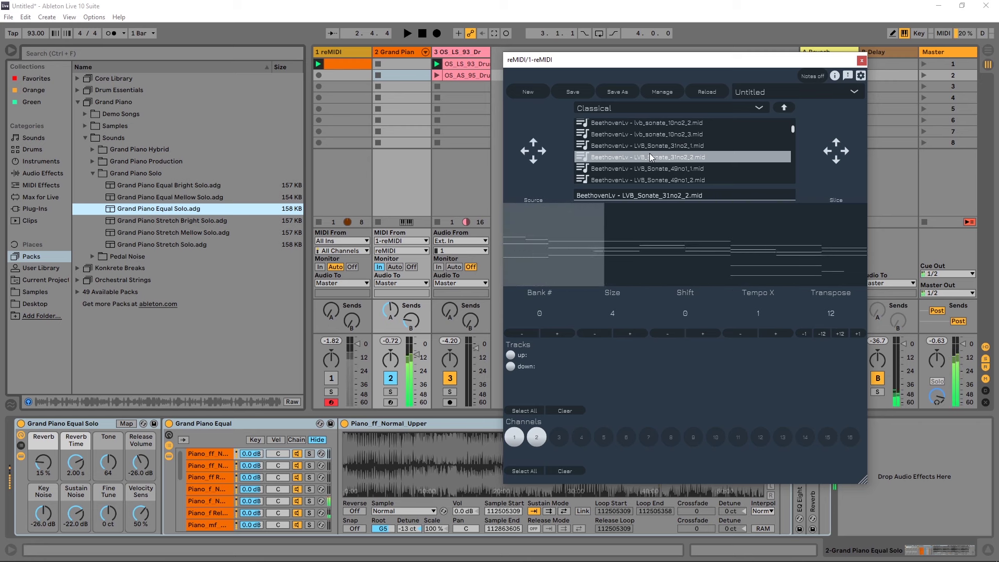
pyautogui.scroll(5, 660, 155)
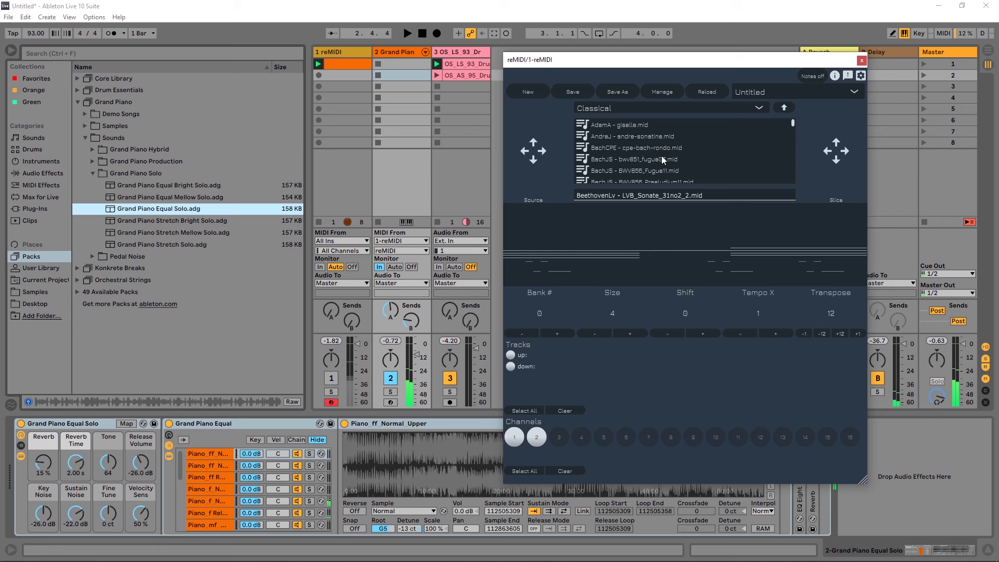
pyautogui.click(619, 105)
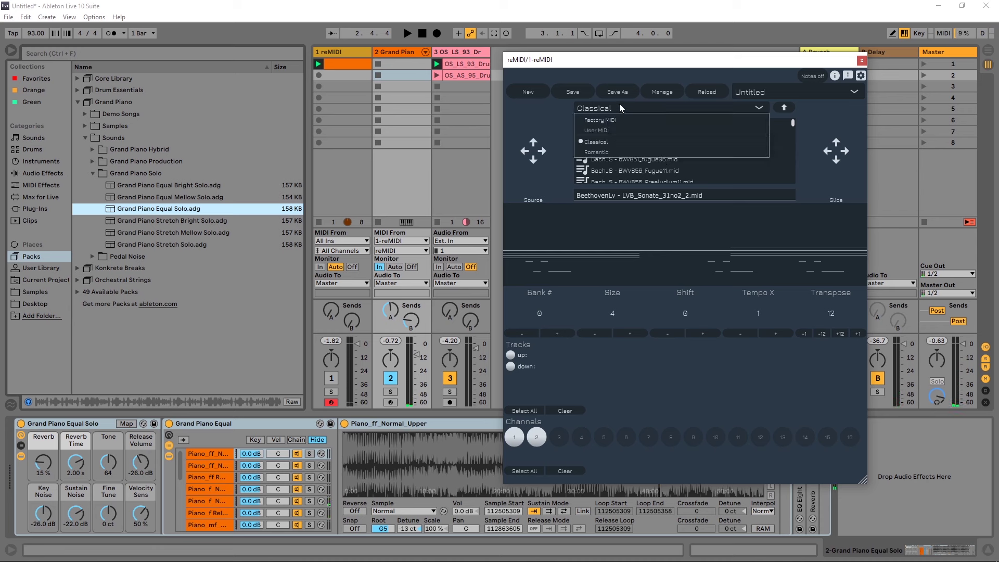
pyautogui.click(599, 120)
pyautogui.doubleClick(599, 171)
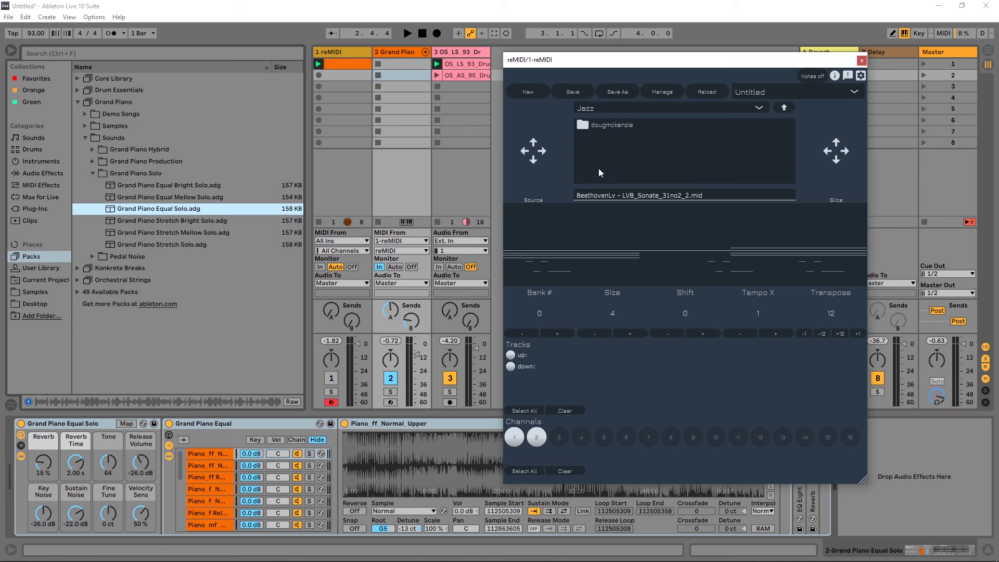
pyautogui.doubleClick(598, 126)
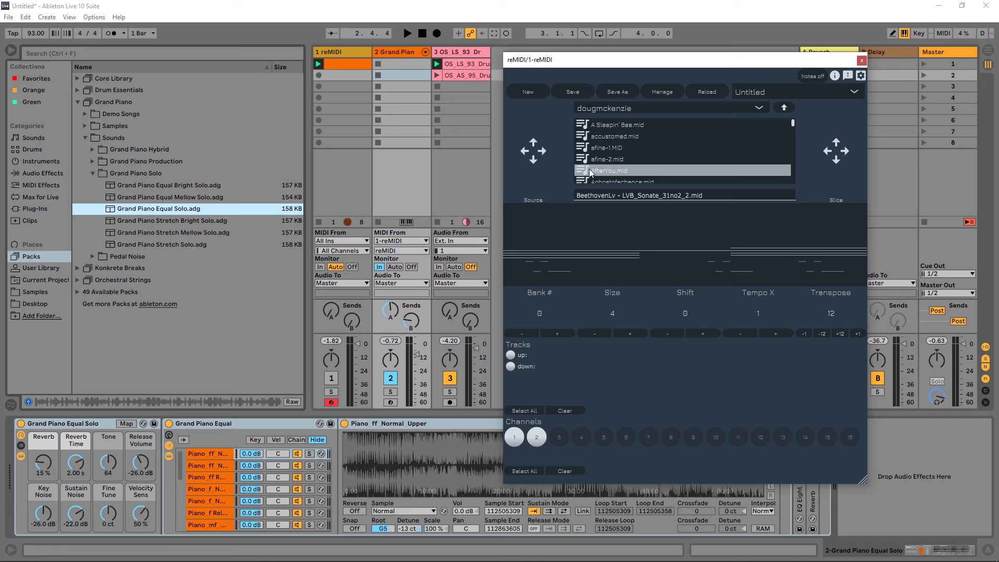
pyautogui.doubleClick(589, 170)
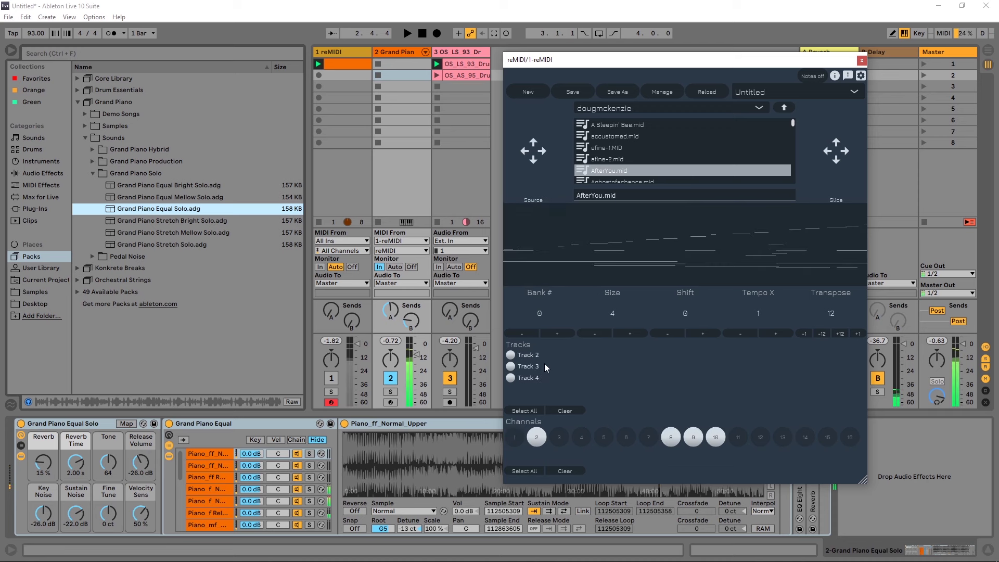
# Step: Return Transpose to 0 and mute Tracks 2 and 3, leaving Track 4 playing
pyautogui.click(821, 334)
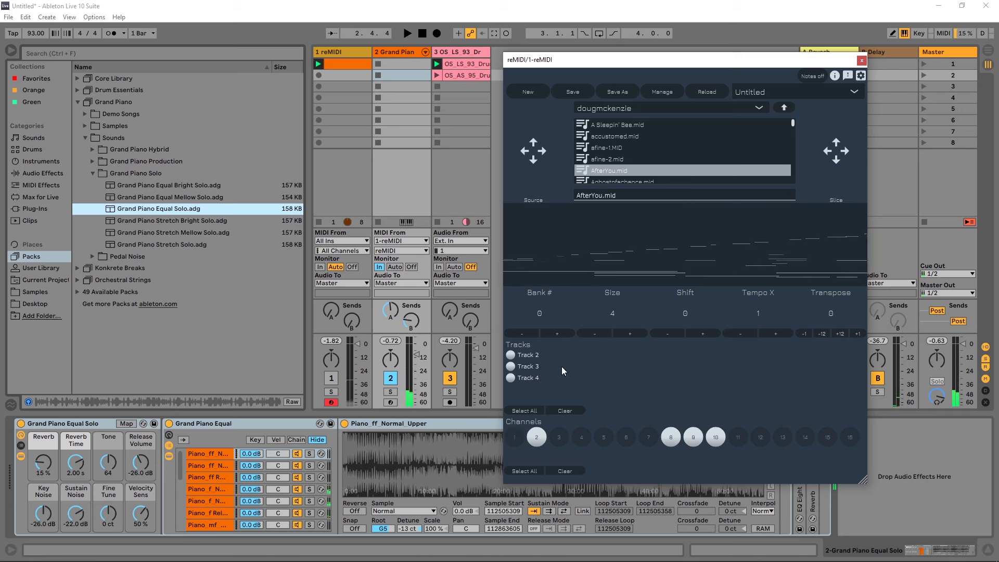
pyautogui.click(510, 366)
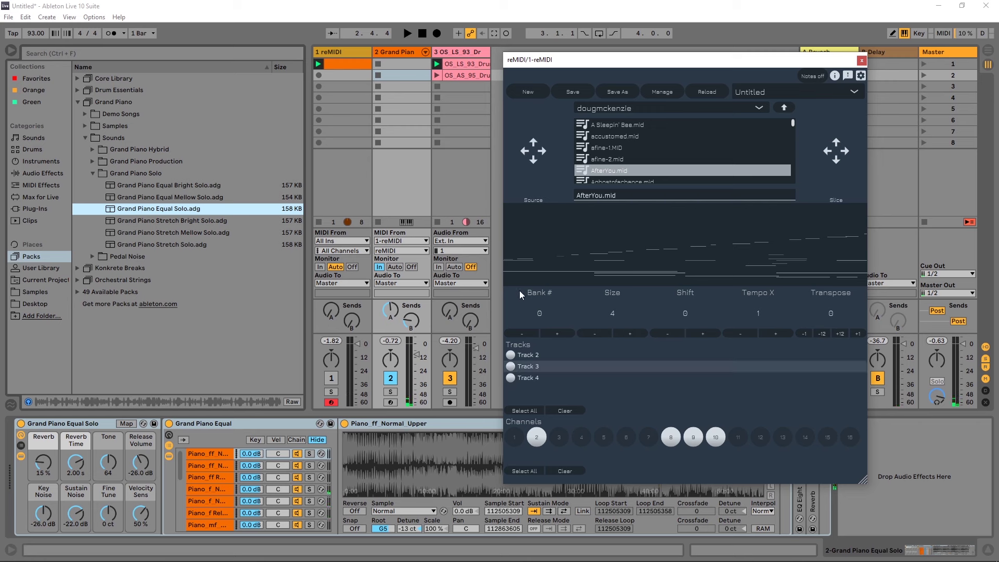
pyautogui.click(511, 367)
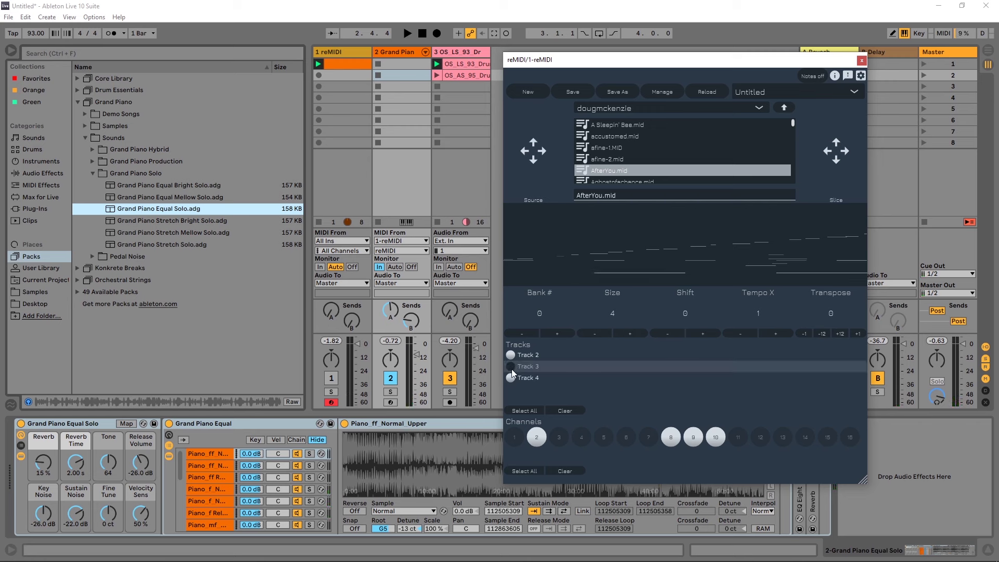
pyautogui.click(510, 379)
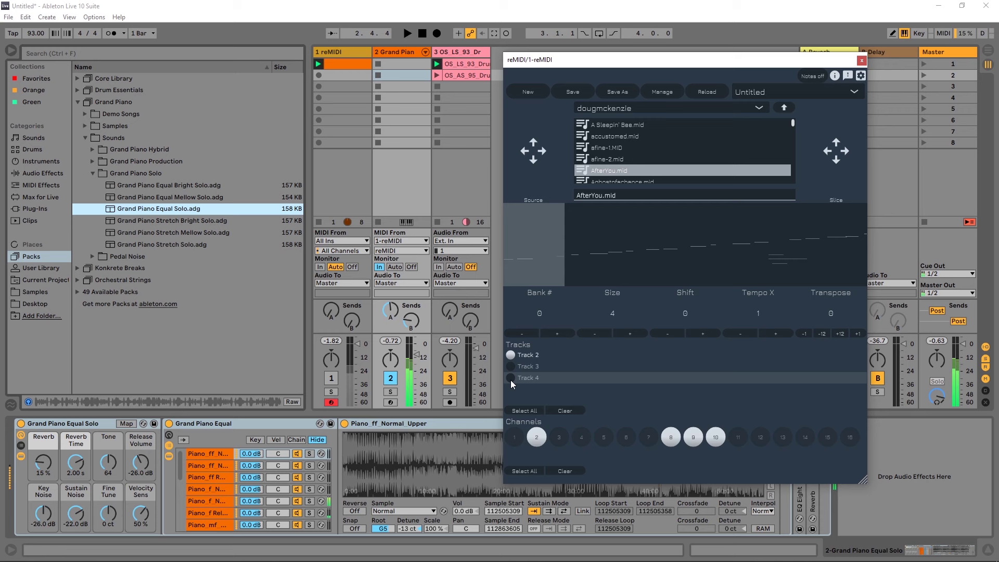
pyautogui.click(510, 354)
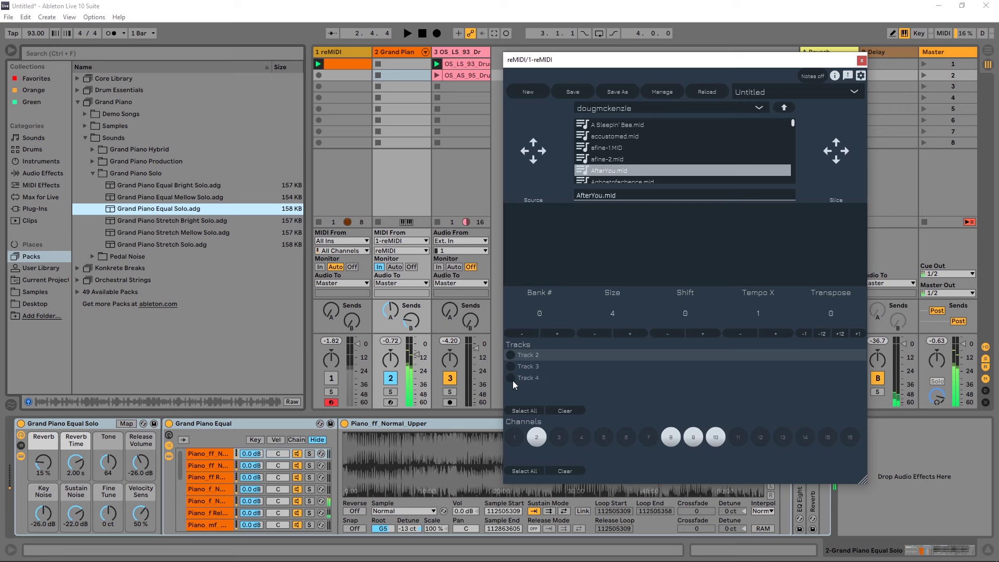
pyautogui.click(512, 378)
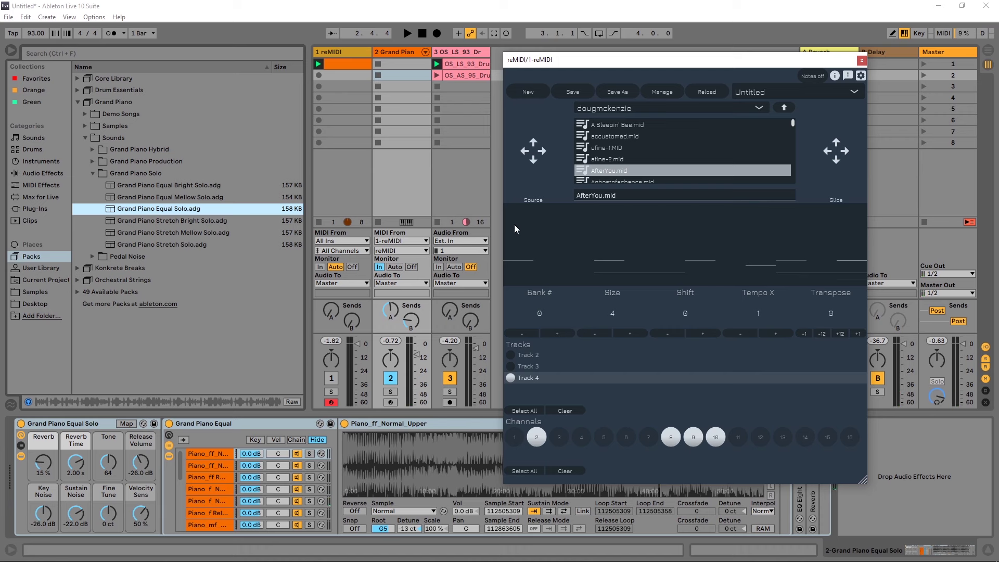
pyautogui.moveTo(581, 59)
pyautogui.mouseDown()
pyautogui.moveTo(552, 54)
pyautogui.moveTo(586, 73)
pyautogui.moveTo(577, 55)
pyautogui.mouseUp()
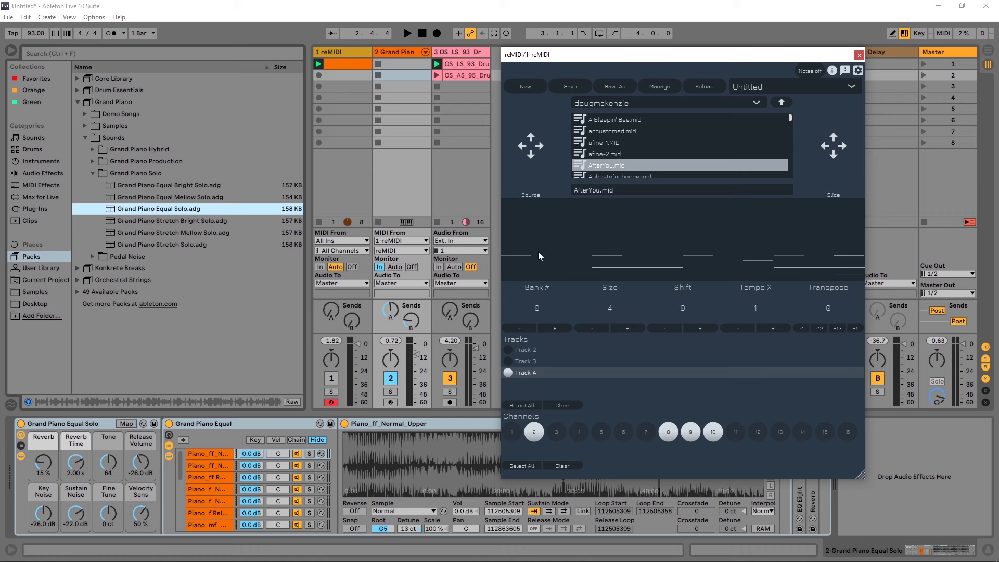
# Step: Duplicate the reMIDI track and place the copy after Grand Piano as track 3
pyautogui.click(354, 53)
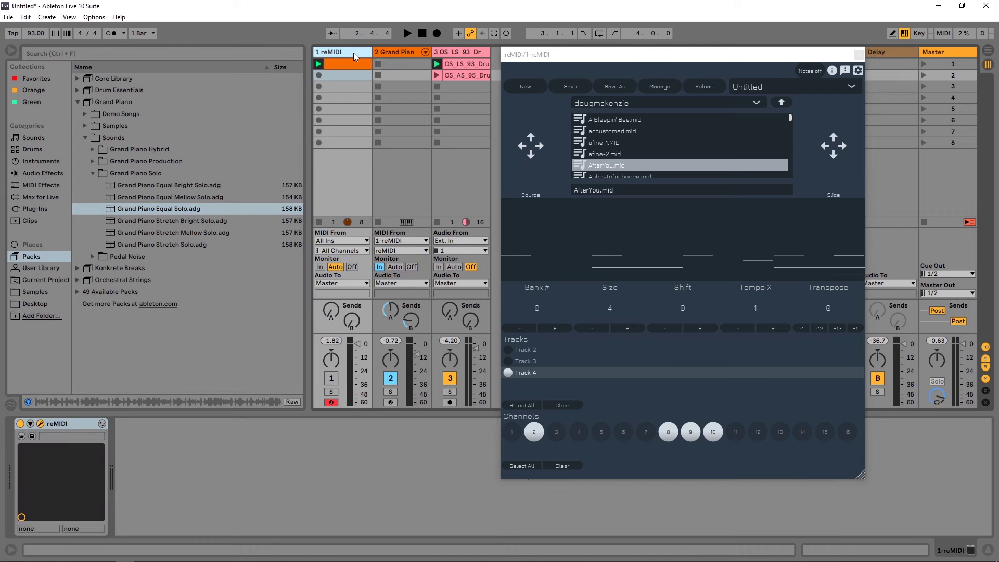
pyautogui.hotkey('ctrl', 'd')
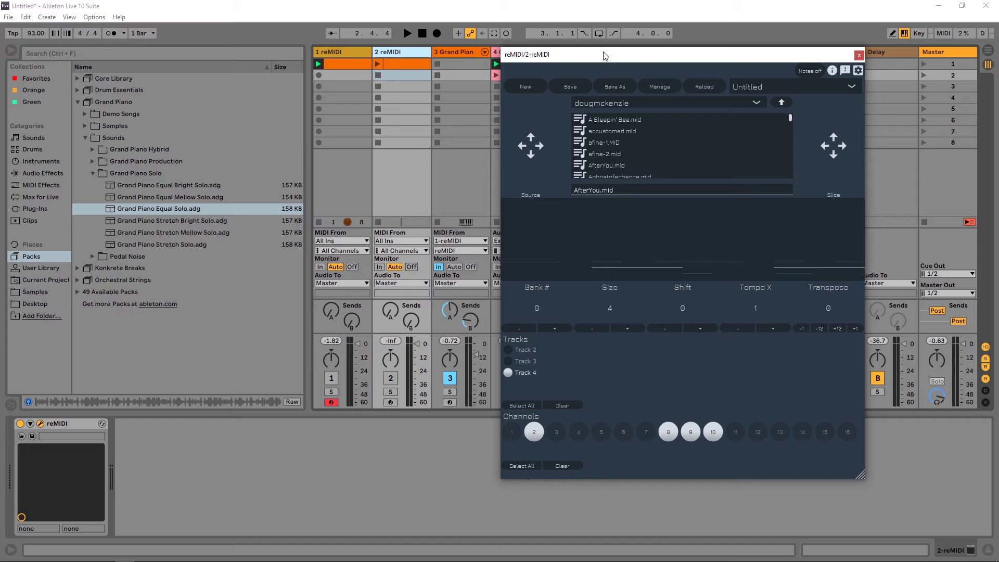
pyautogui.moveTo(732, 74); pyautogui.dragTo(635, 78)
pyautogui.click(391, 53)
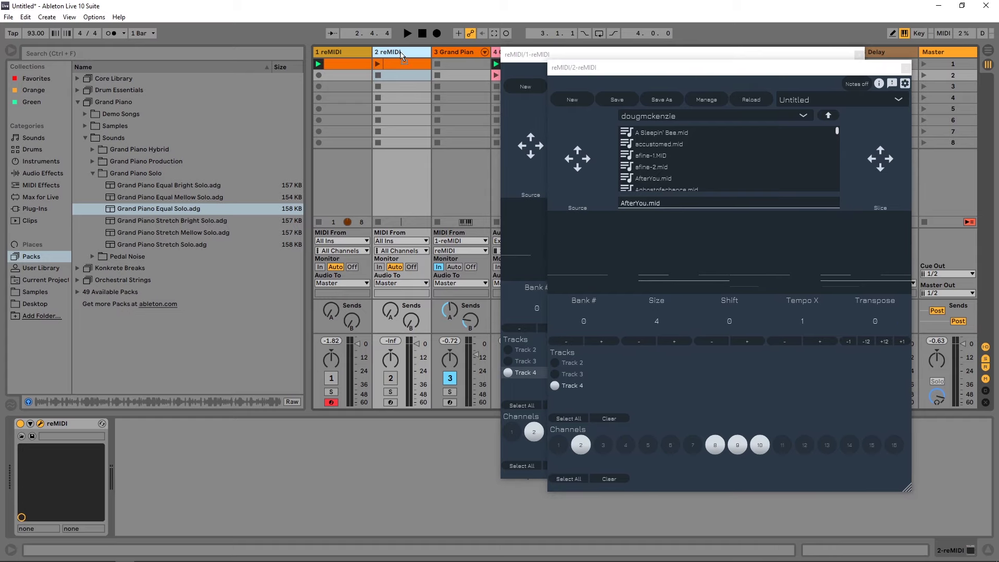
pyautogui.moveTo(401, 55); pyautogui.dragTo(638, 65)
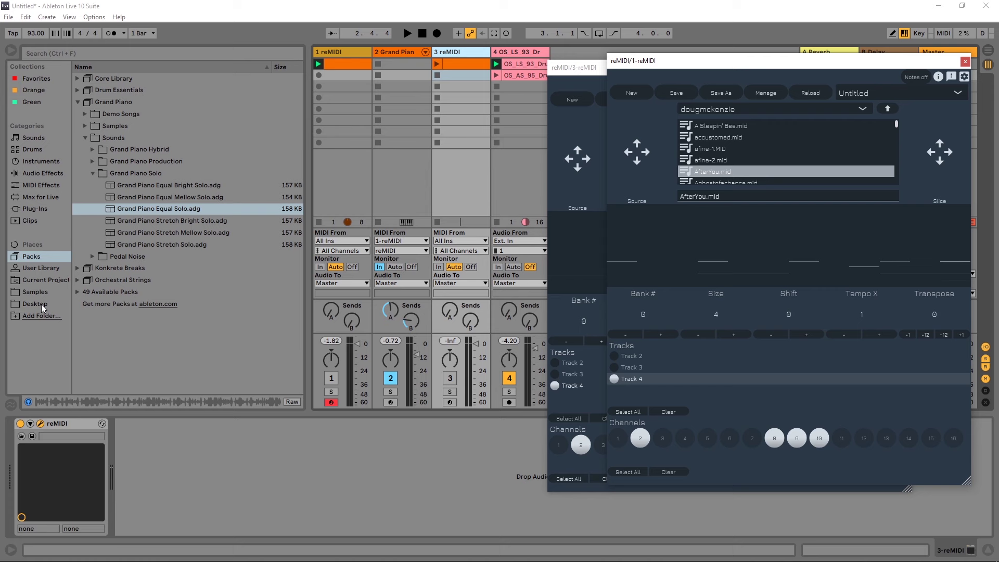
# Step: Browse the installed Packs and select the Grand Piano pack
pyautogui.click(35, 209)
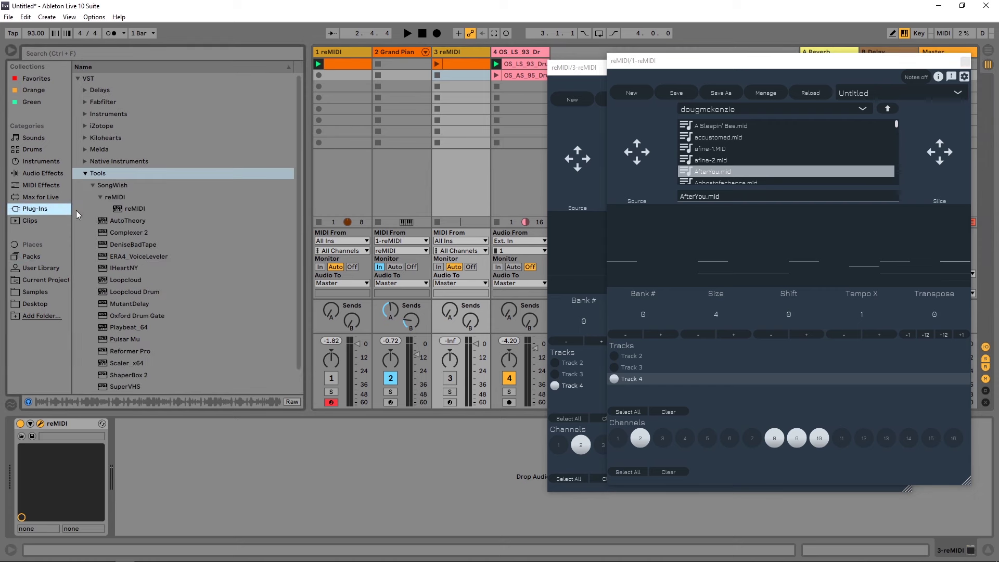
pyautogui.click(33, 255)
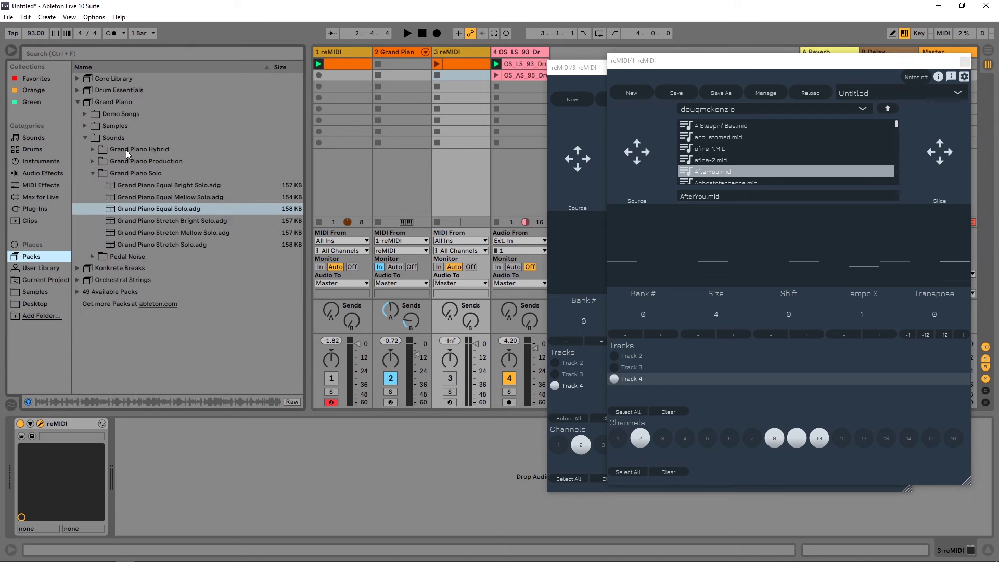
pyautogui.click(80, 106)
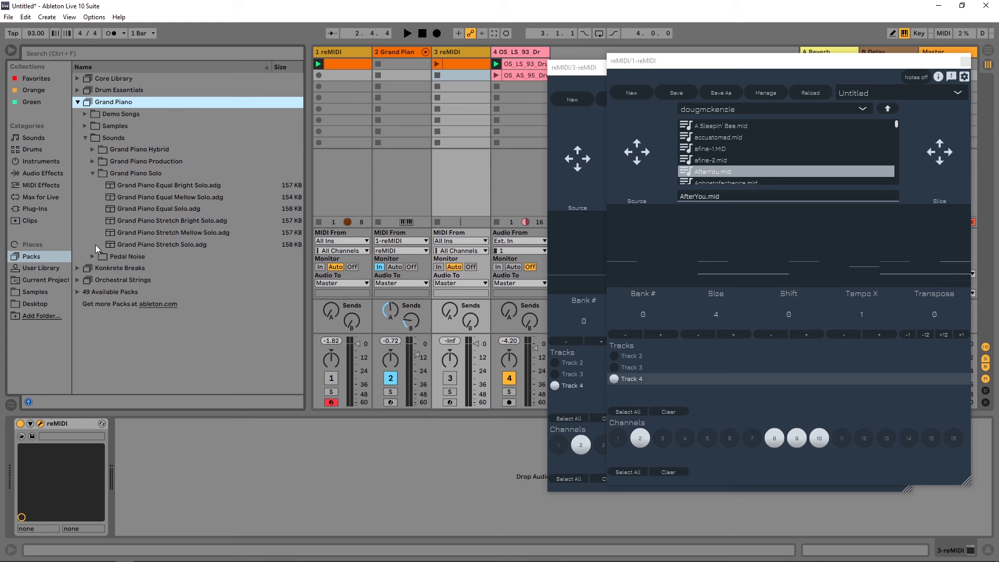
# Step: Add a Cello Section instrument track from the Orchestral Strings pack in the browser
pyautogui.click(77, 102)
pyautogui.click(78, 126)
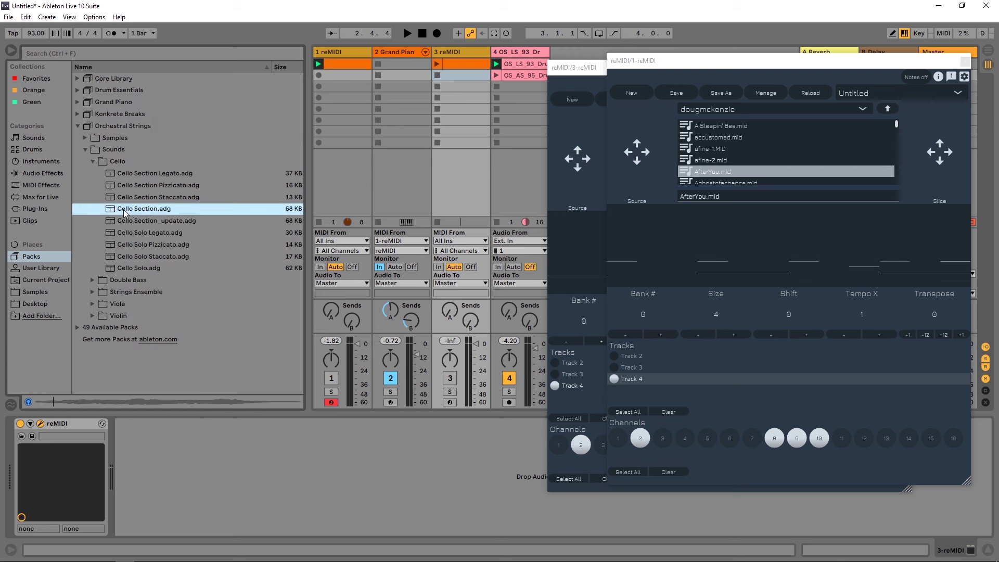
pyautogui.moveTo(469, 77); pyautogui.dragTo(570, 49)
# Step: Close the 3-reMIDI window and set the Cello Section track's MIDI From to 3-reMIDI
pyautogui.click(906, 68)
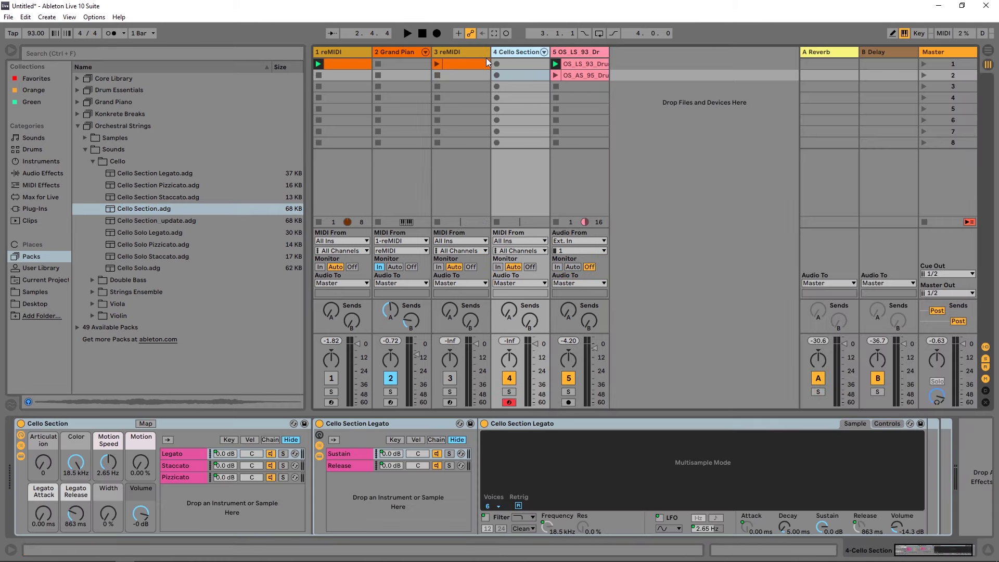
pyautogui.click(517, 241)
pyautogui.click(512, 281)
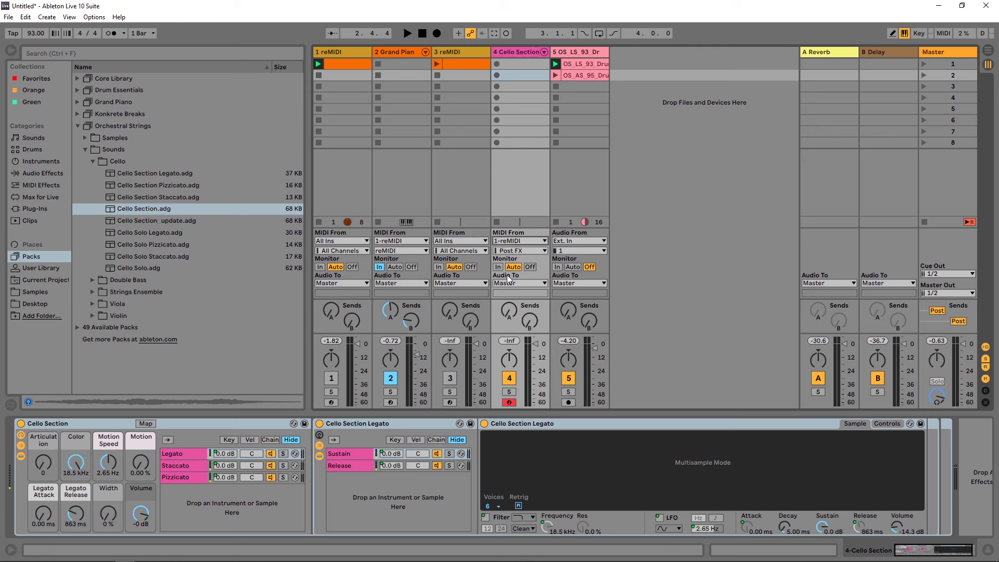
pyautogui.click(511, 241)
pyautogui.click(517, 299)
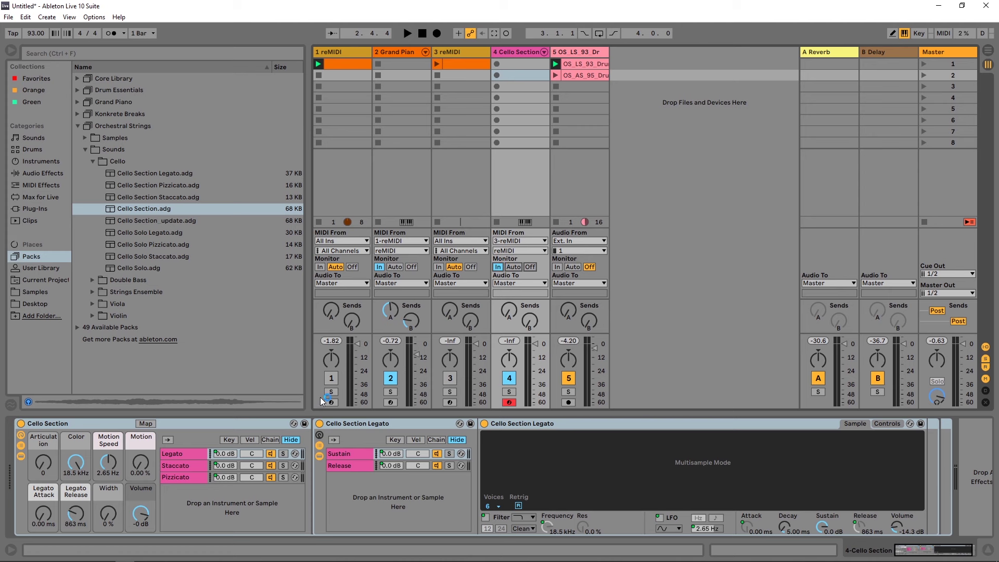
# Step: Arm the 3 reMIDI and 1 reMIDI tracks and open the 3-reMIDI editor window
pyautogui.click(446, 401)
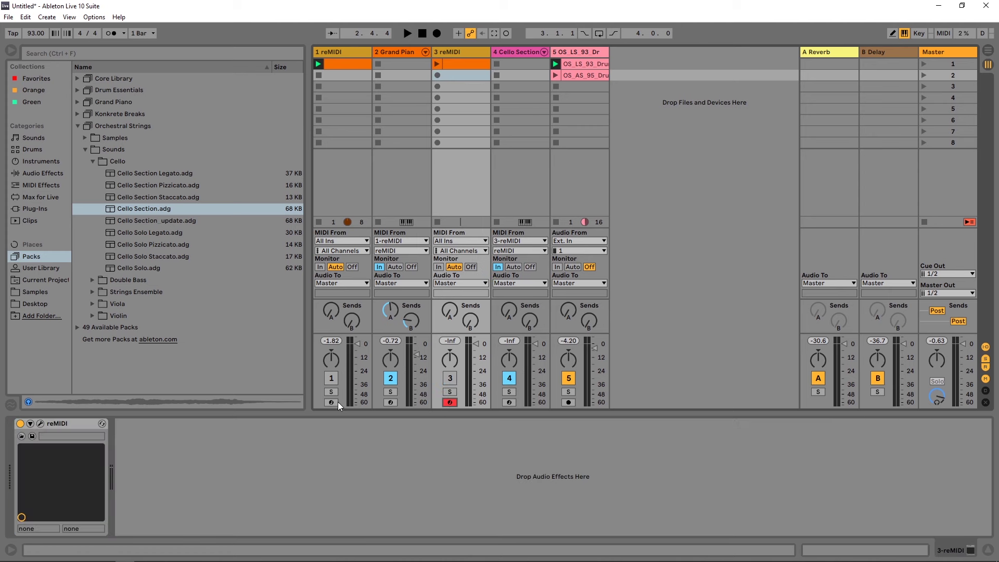
pyautogui.keyDown('ctrl'); pyautogui.click(332, 403); pyautogui.keyUp('ctrl')
pyautogui.click(454, 52)
pyautogui.click(40, 423)
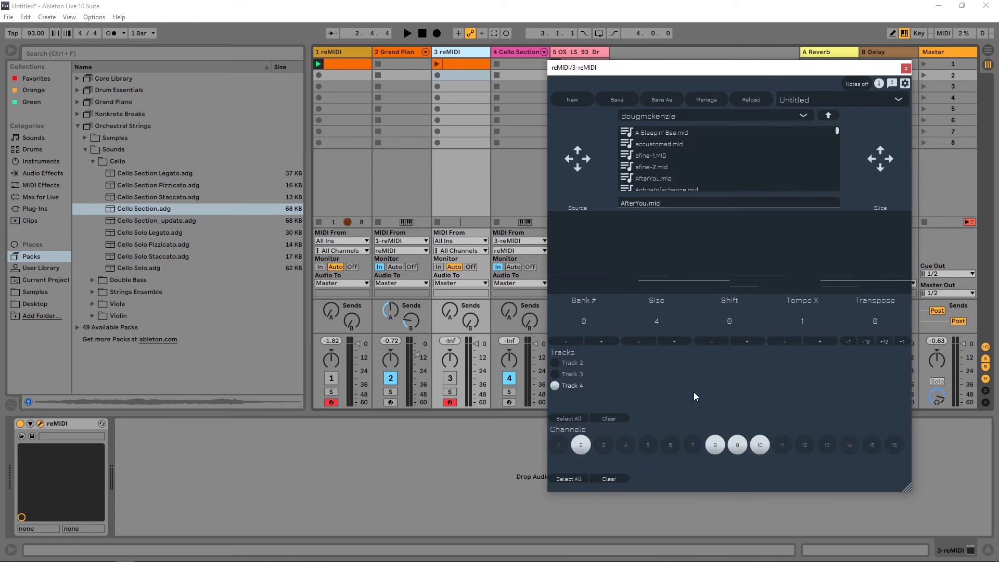
# Step: Open the 1-reMIDI editor and make it play Track 2 instead of Track 4
pyautogui.click(346, 54)
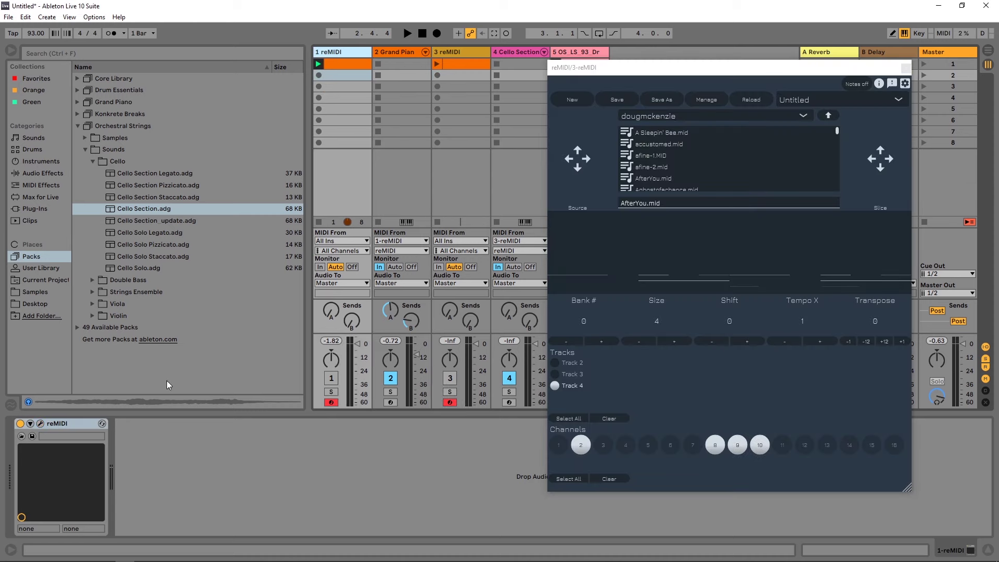
pyautogui.click(40, 423)
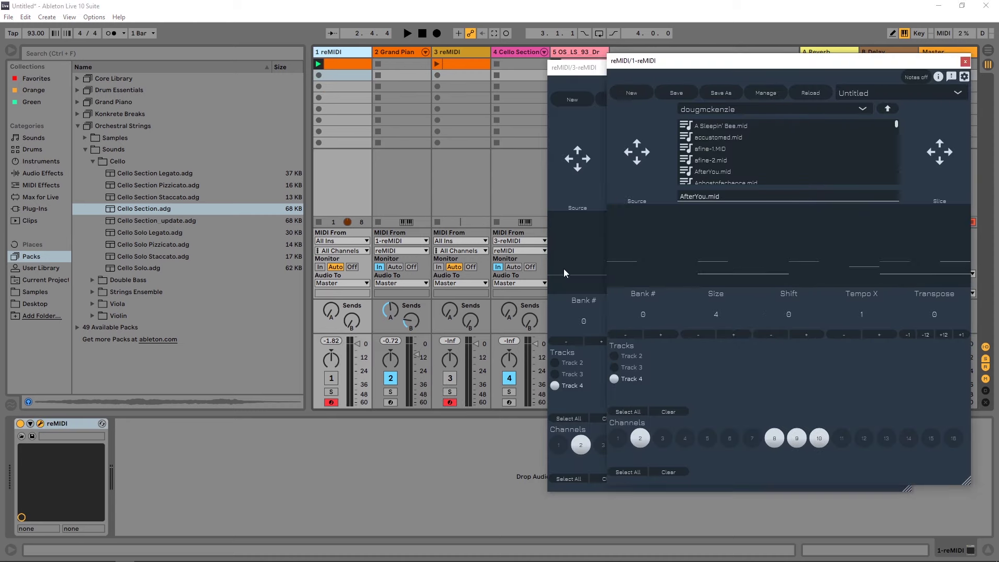
pyautogui.click(615, 361)
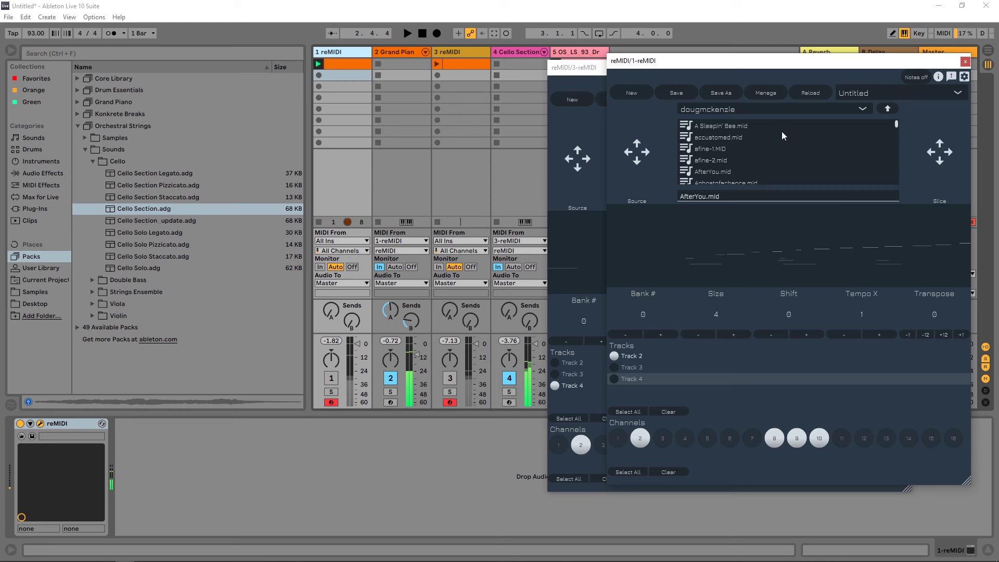
# Step: Load BSGJG_B.MID into 1-reMIDI, leaving only Clarinet on, then bring 3-reMIDI forward
pyautogui.scroll(-10, 737, 148)
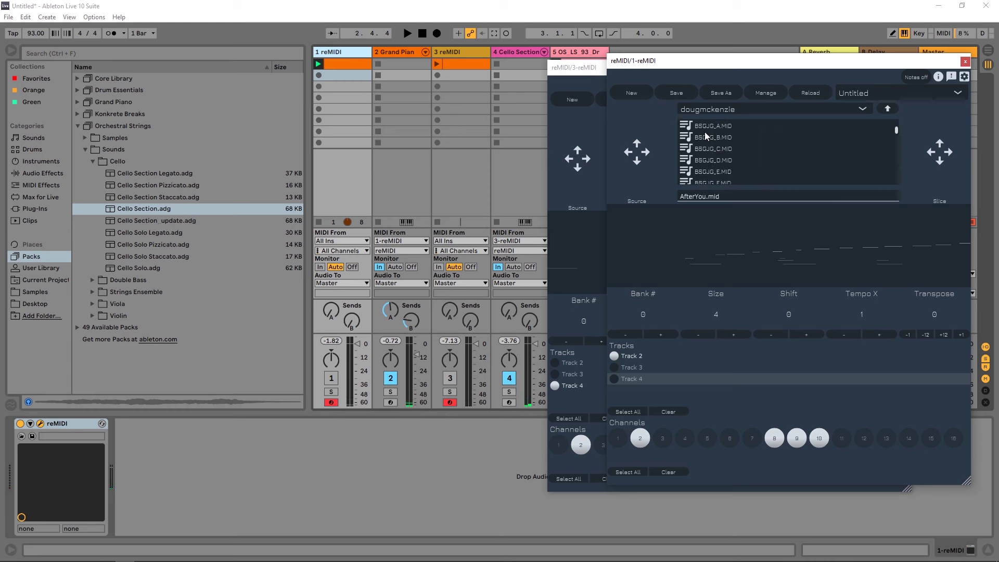
pyautogui.click(705, 134)
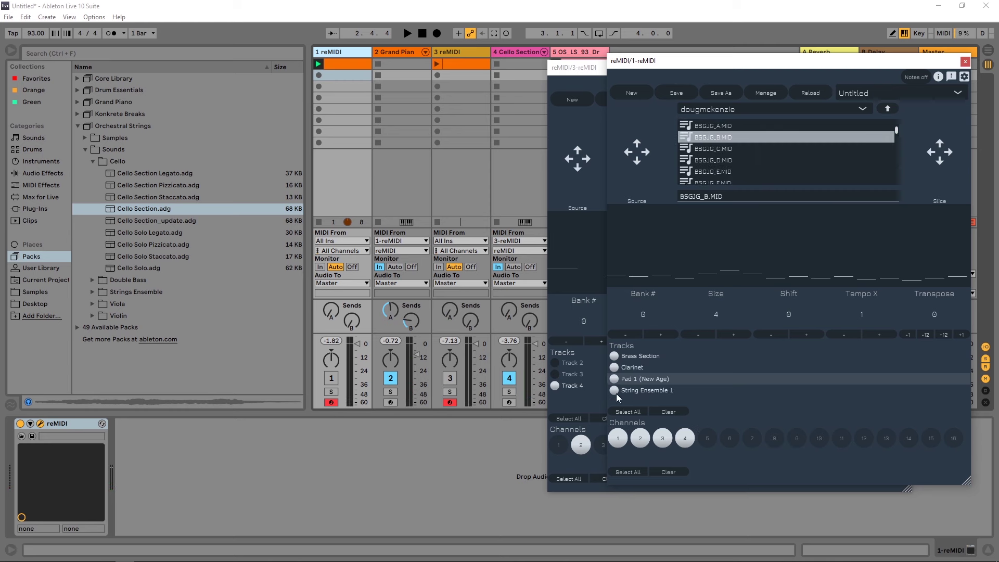
pyautogui.click(614, 357)
pyautogui.click(615, 390)
pyautogui.click(614, 379)
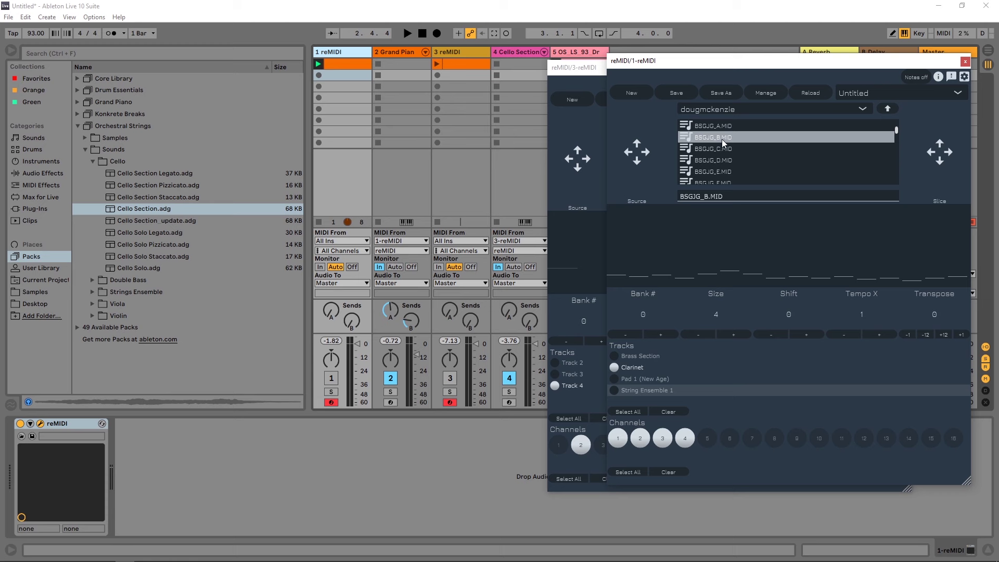
pyautogui.click(592, 124)
pyautogui.scroll(-10, 729, 162)
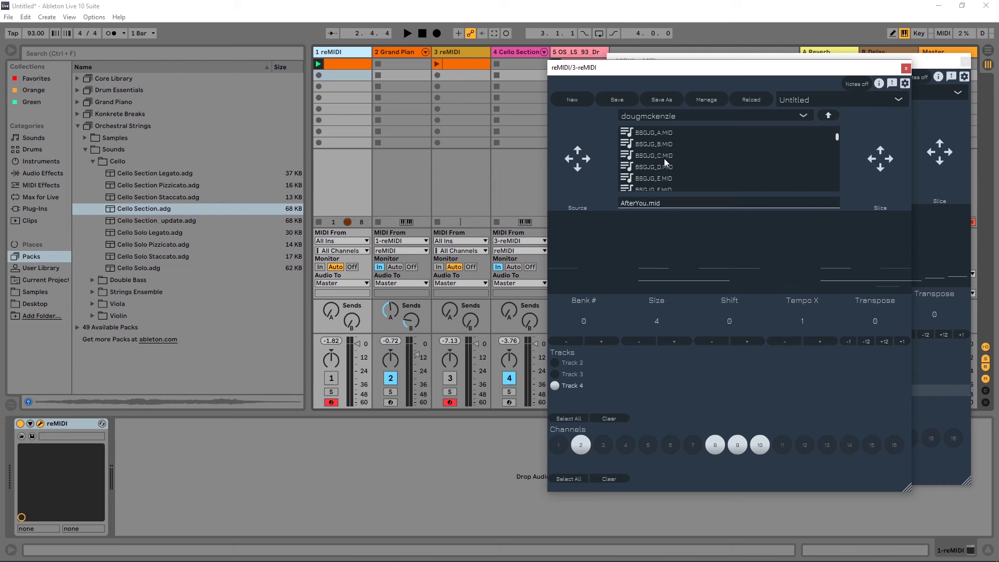
# Step: Load BSGJG_B.MID into 3-reMIDI and turn off Clarinet, Pad 1 and String Ensemble 1
pyautogui.click(648, 155)
pyautogui.moveTo(704, 67); pyautogui.dragTo(405, 69)
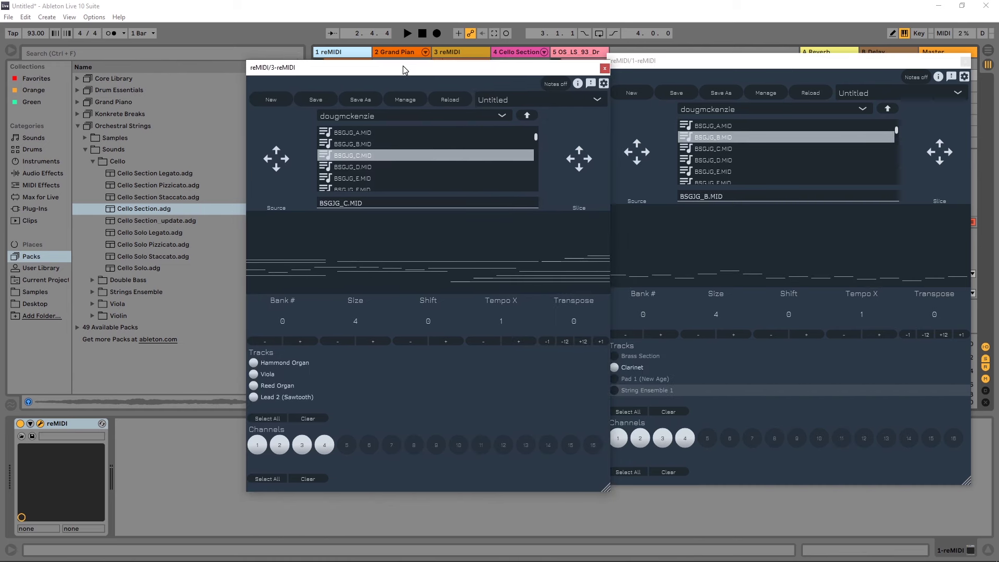
pyautogui.click(365, 144)
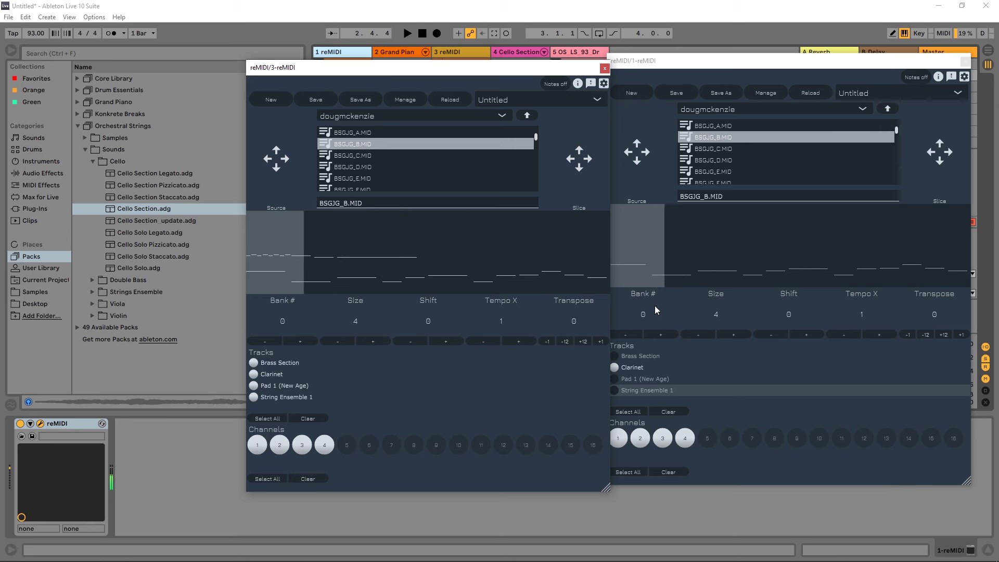
pyautogui.click(253, 375)
pyautogui.click(254, 385)
pyautogui.click(255, 397)
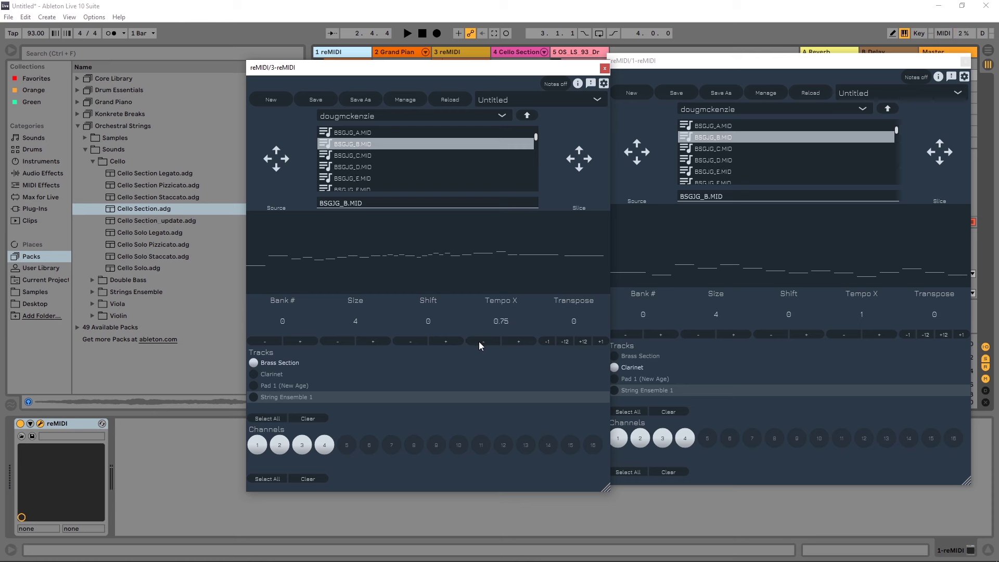
# Step: Lower 3-reMIDI's Tempo X to 0.5 and move its window aside
pyautogui.click(848, 335)
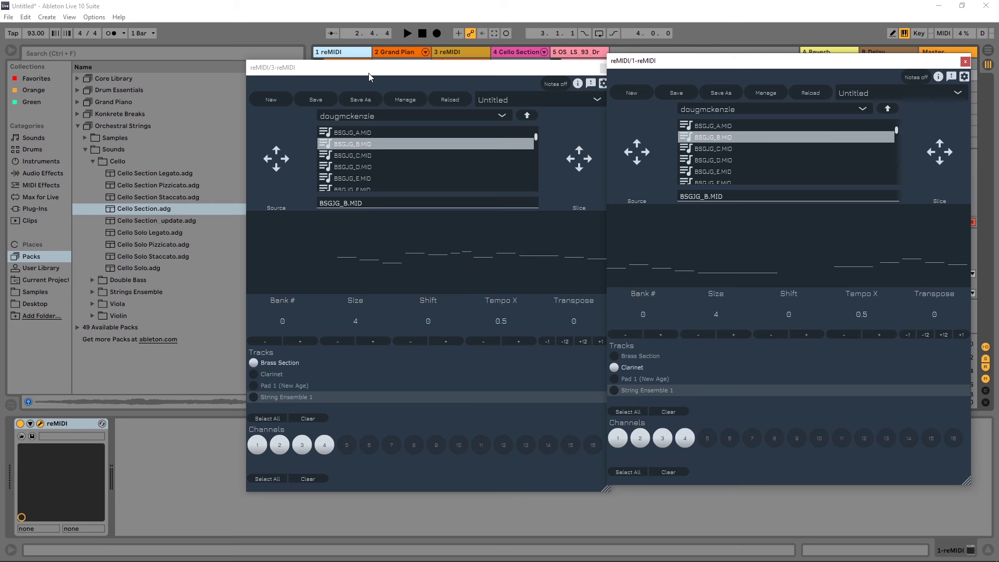
pyautogui.moveTo(370, 67); pyautogui.dragTo(391, 47)
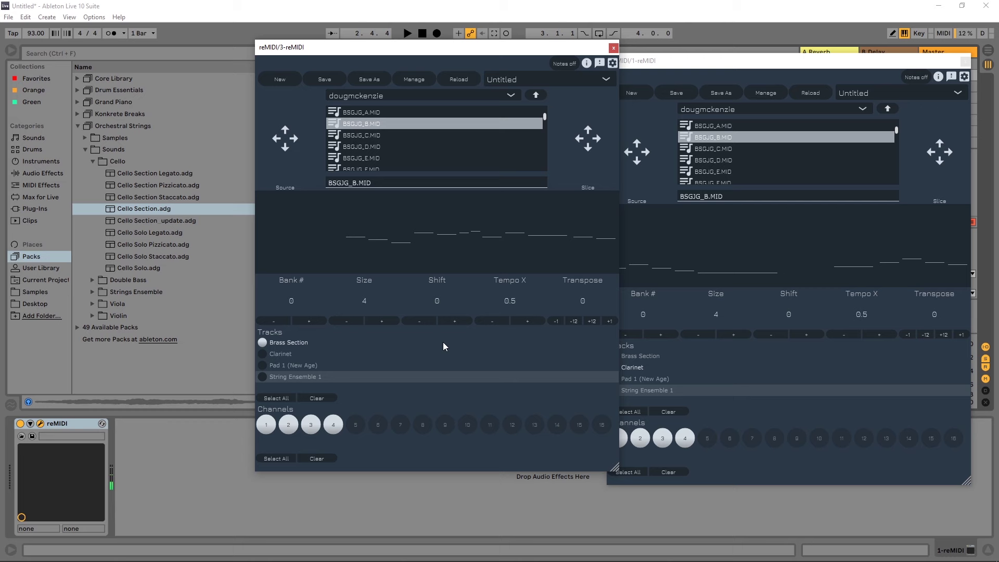
# Step: Close 1-reMIDI and import the source file as clips on new MIDI tracks 6–9
pyautogui.moveTo(349, 57); pyautogui.dragTo(331, 82)
pyautogui.click(680, 113)
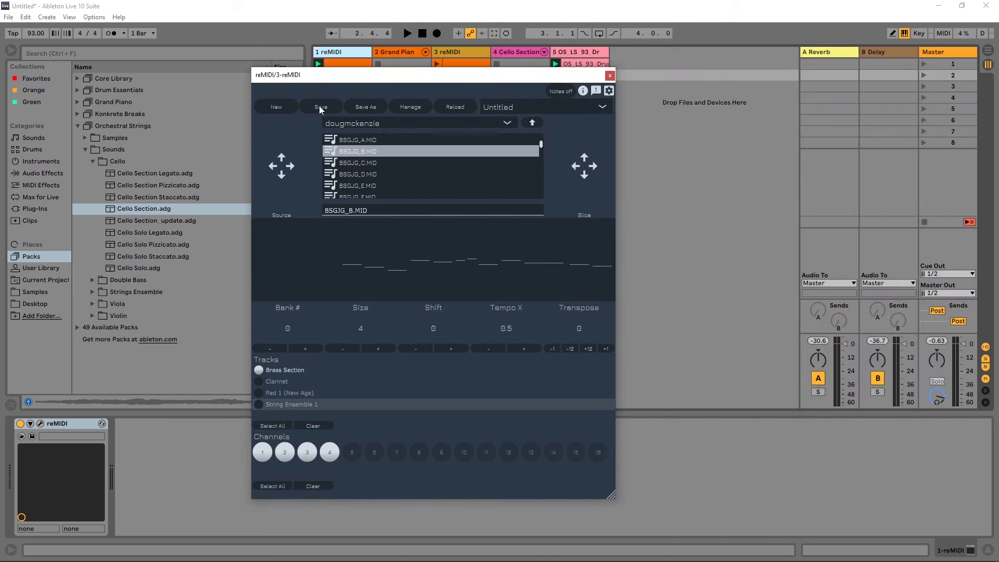
pyautogui.moveTo(287, 167); pyautogui.dragTo(689, 142)
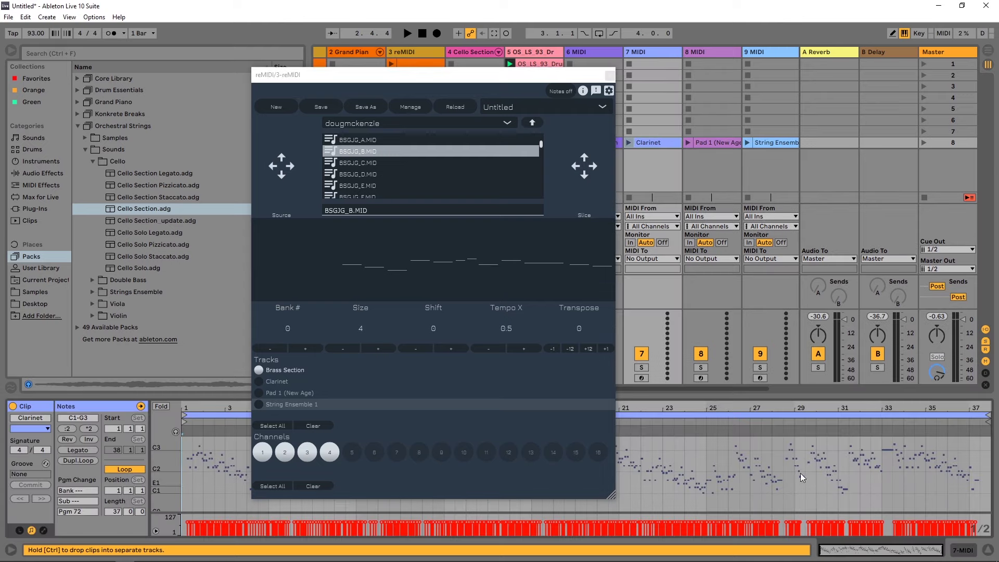
pyautogui.moveTo(491, 78); pyautogui.dragTo(195, 63)
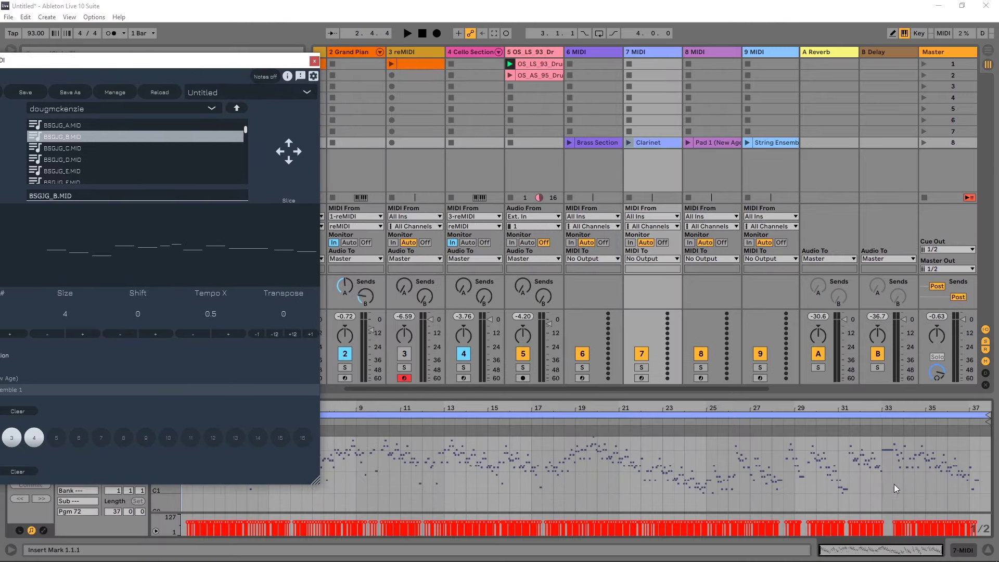
# Step: Drop the current reMIDI slice into slot 4 of track 7 MIDI as clip 'Track 0'
pyautogui.moveTo(81, 65); pyautogui.dragTo(345, 47)
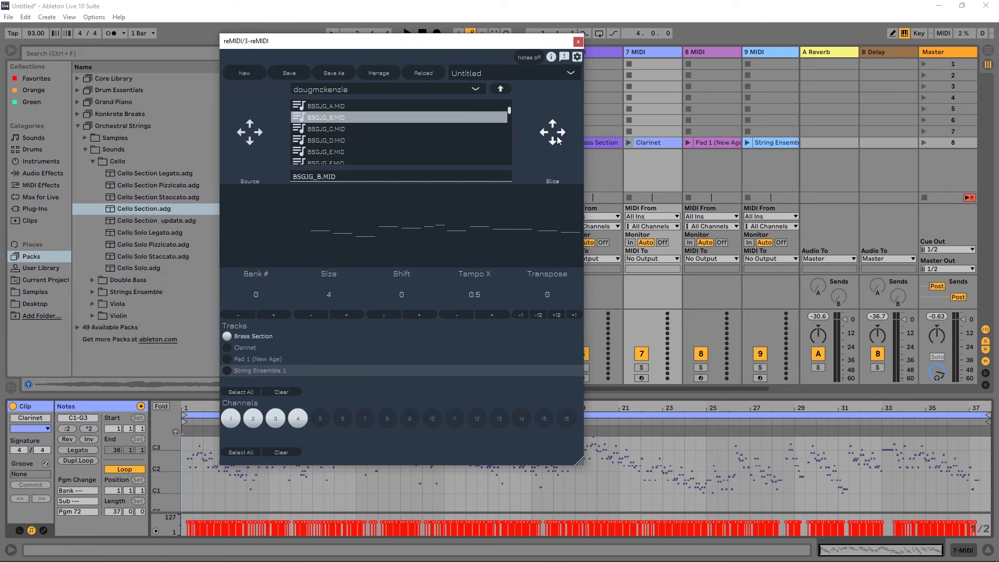
pyautogui.moveTo(557, 136); pyautogui.dragTo(651, 98)
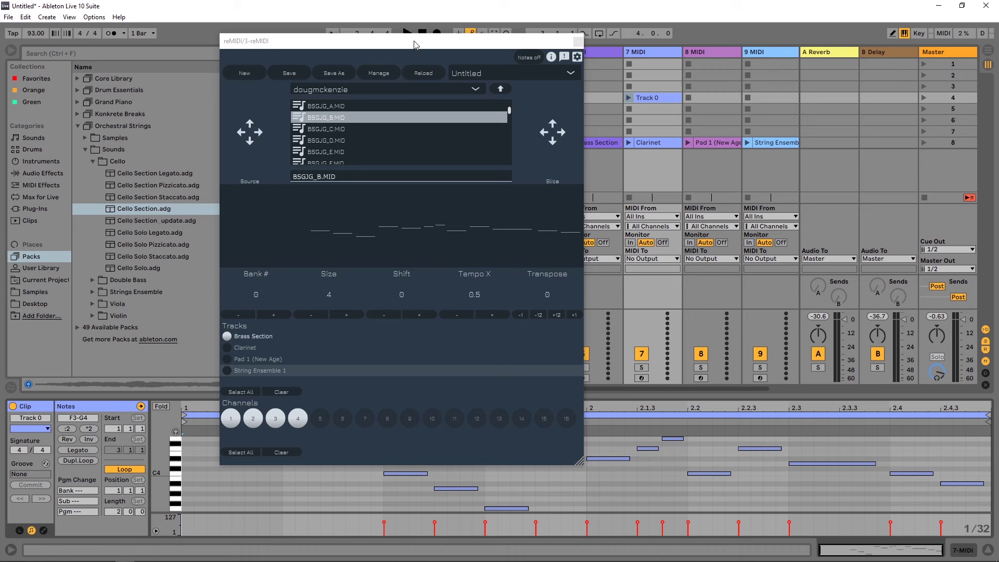
pyautogui.moveTo(412, 38); pyautogui.dragTo(317, 5)
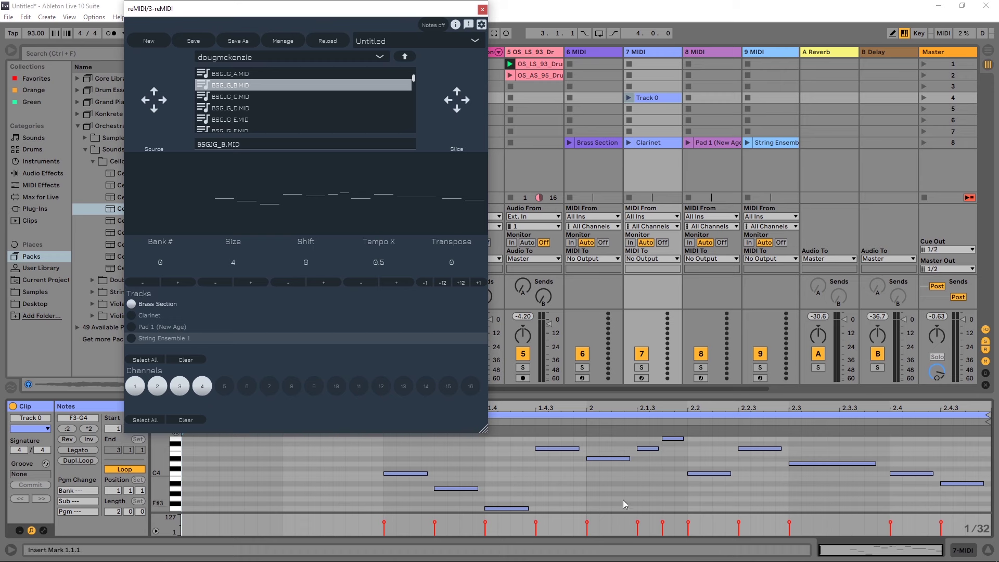
pyautogui.moveTo(372, 8); pyautogui.dragTo(573, 69)
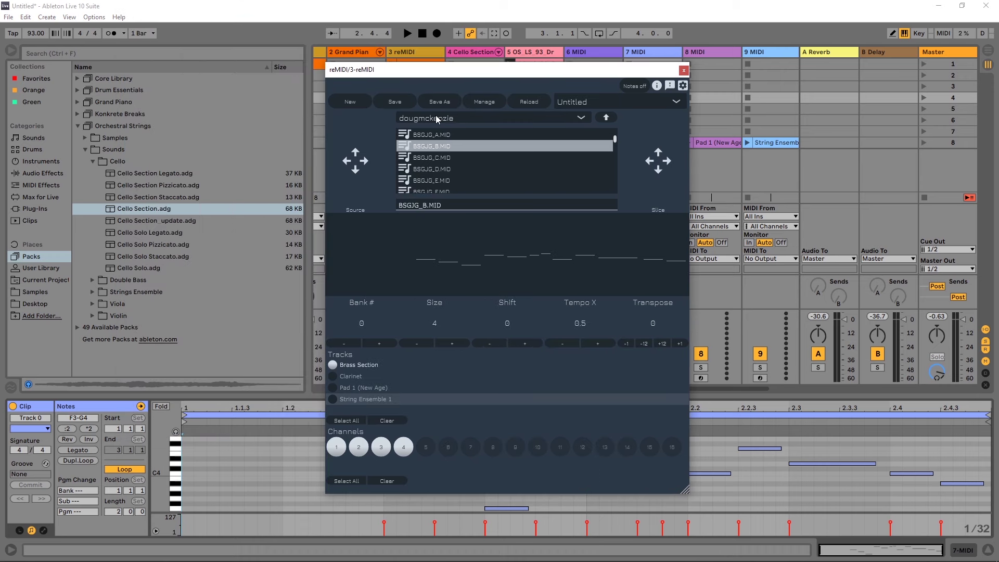